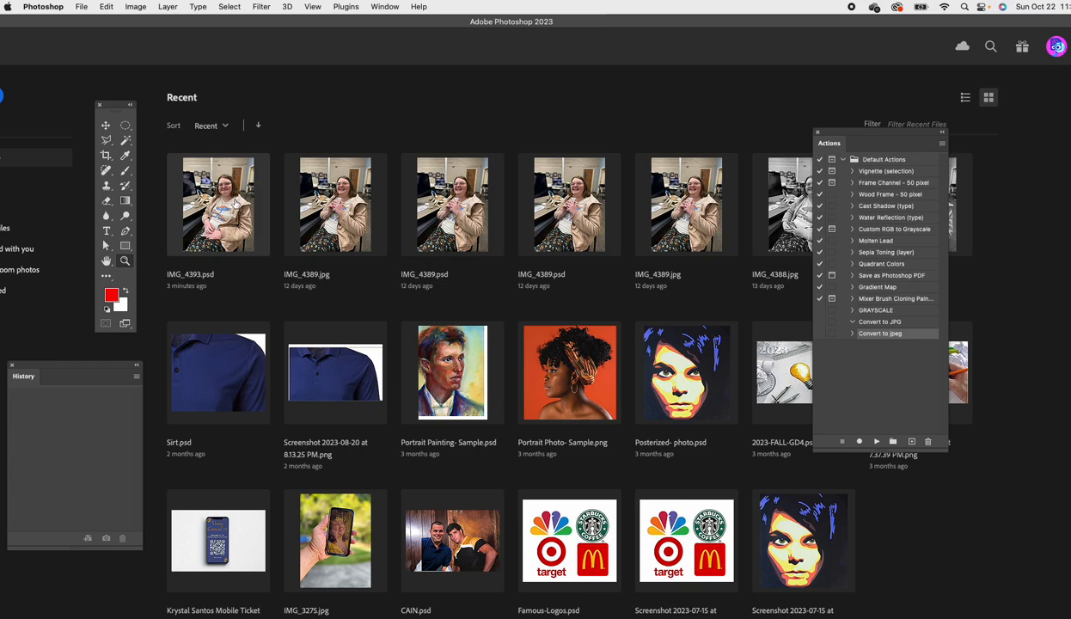
Open the recent file IMG_4393.psd and start recording into the Convert to jpeg action
left_click(237, 199)
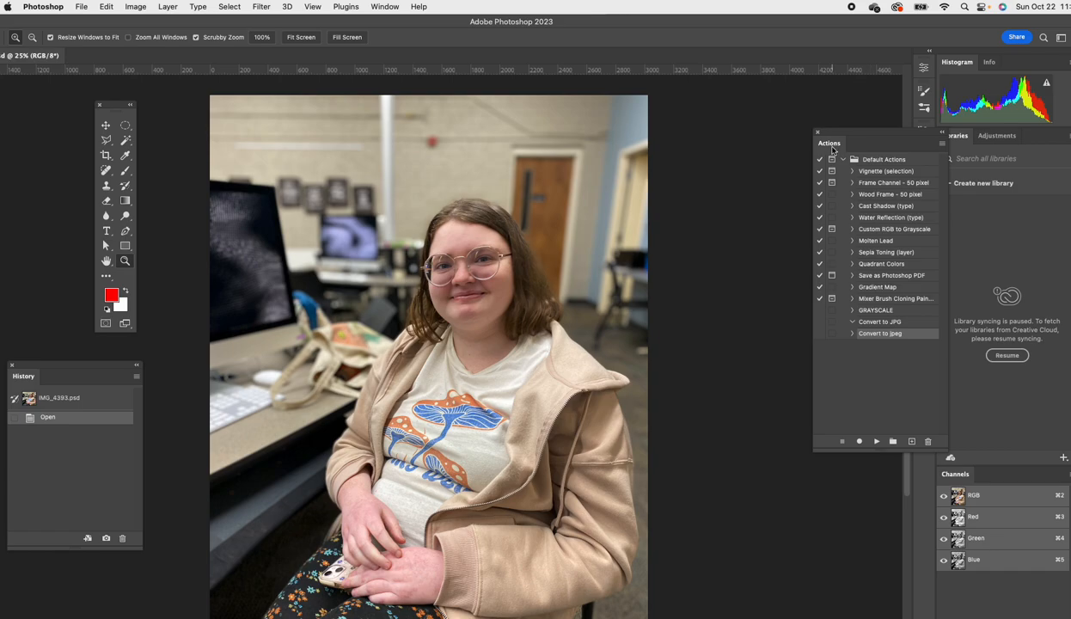
left_click_drag(847, 134, 821, 121)
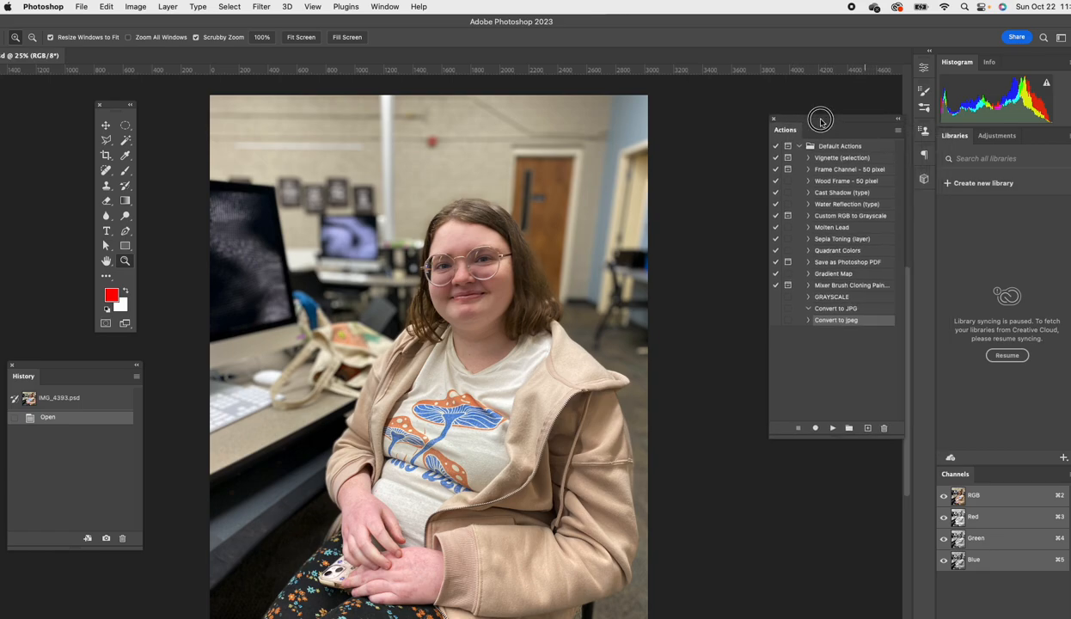
left_click(815, 429)
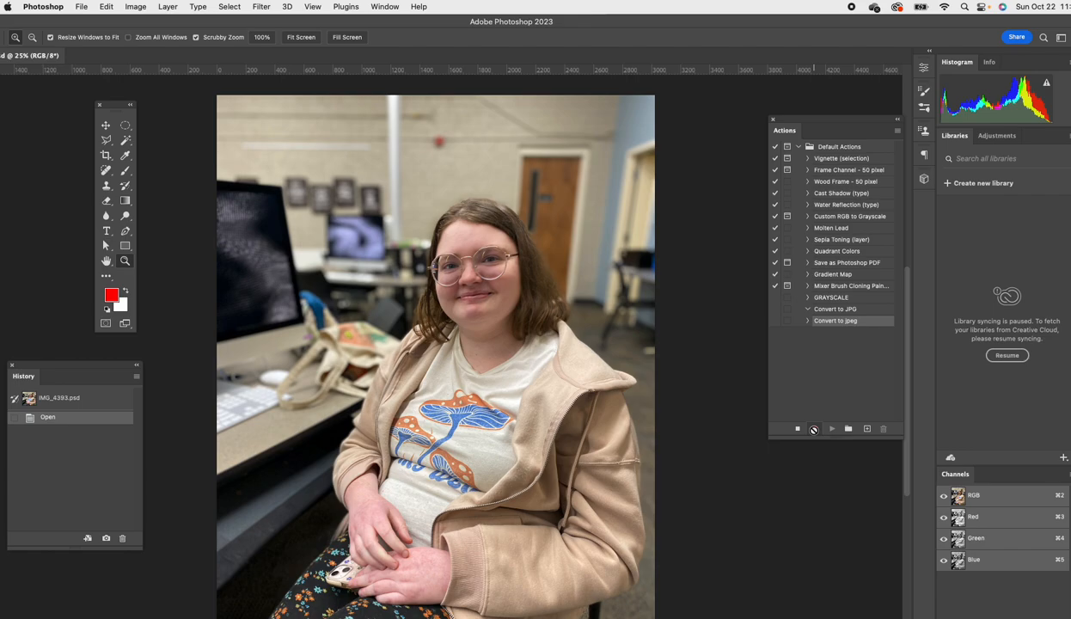
Save the photo as a JPEG in the Batch JPG folder with quality 8 and the Baseline (Standard) format
left_click(82, 7)
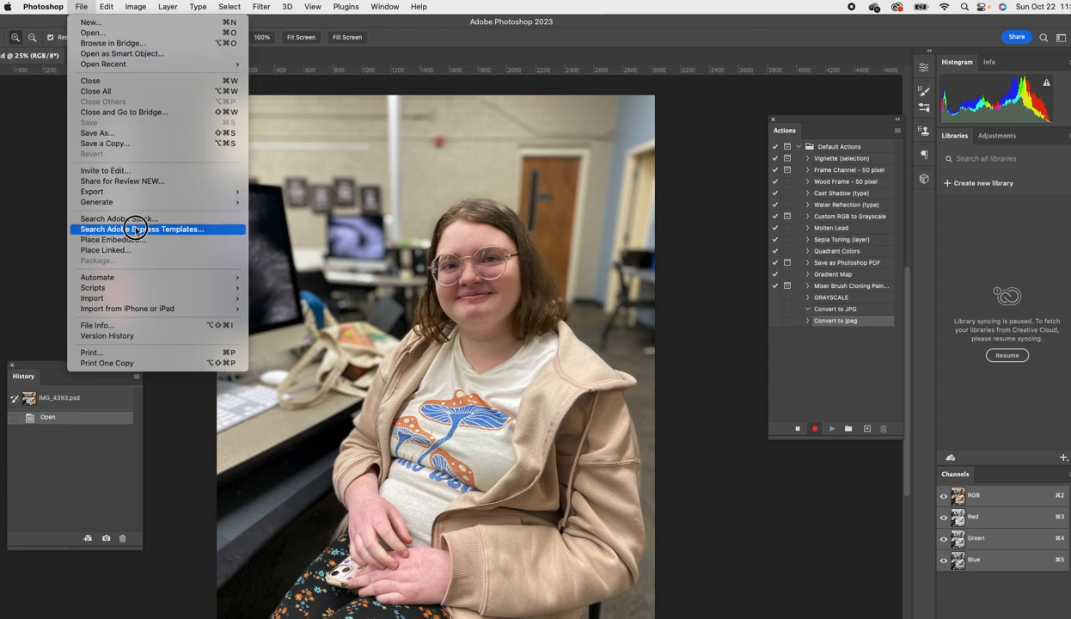
left_click(121, 135)
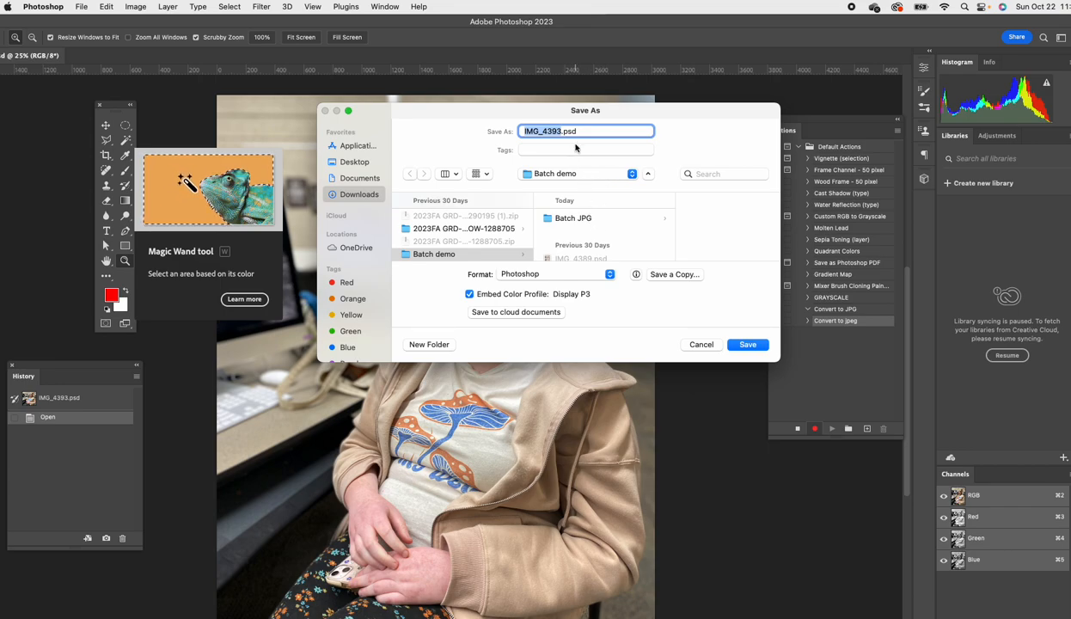
left_click(569, 219)
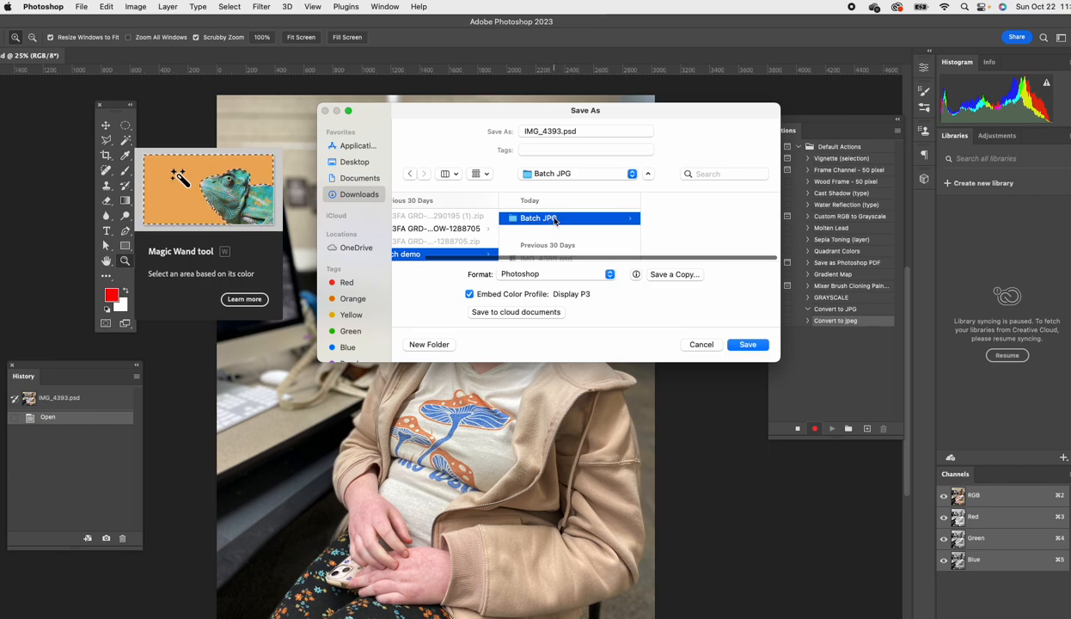
left_click(549, 275)
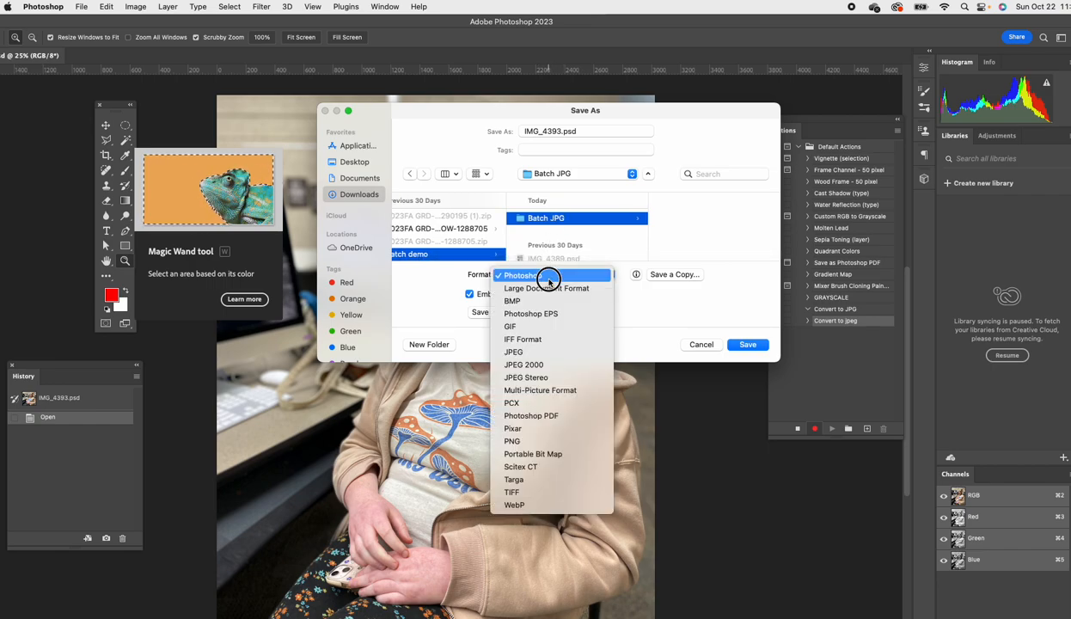
left_click(549, 352)
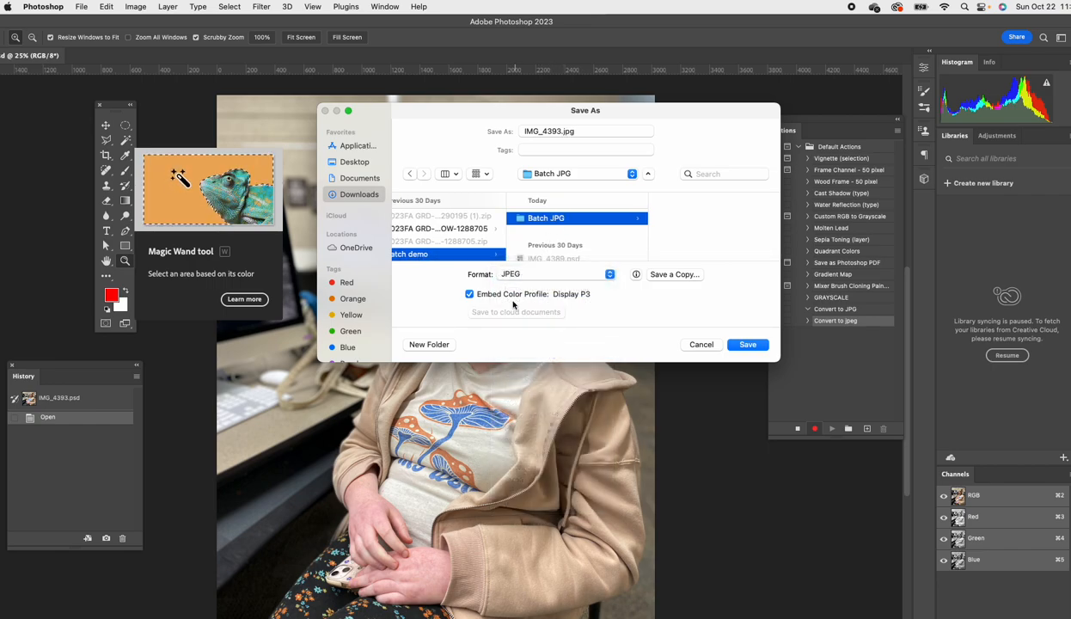
left_click(764, 346)
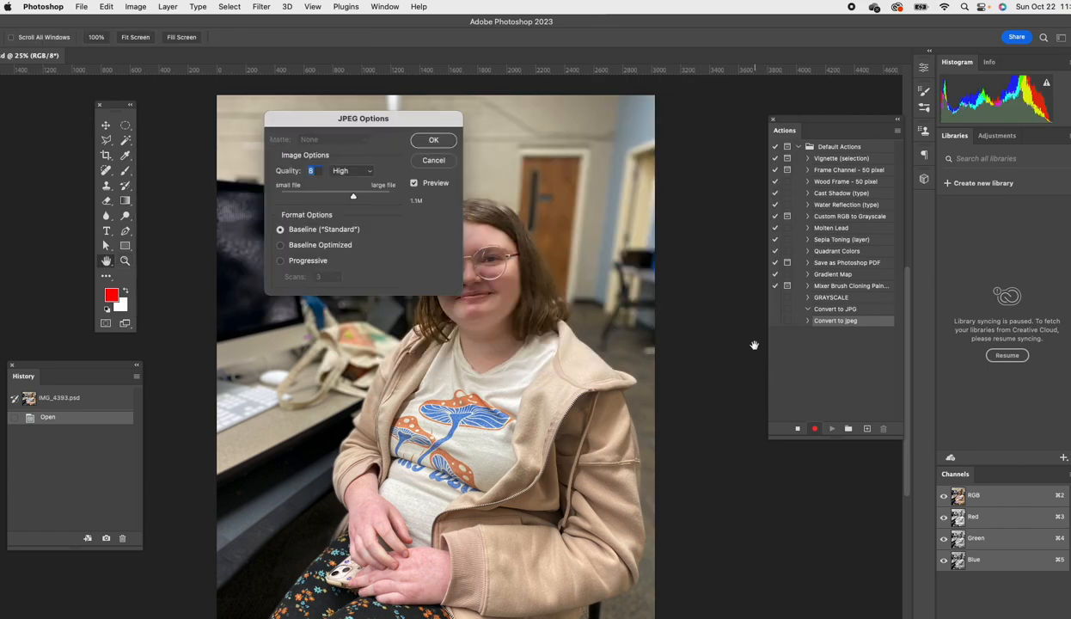
left_click(433, 140)
key("z")
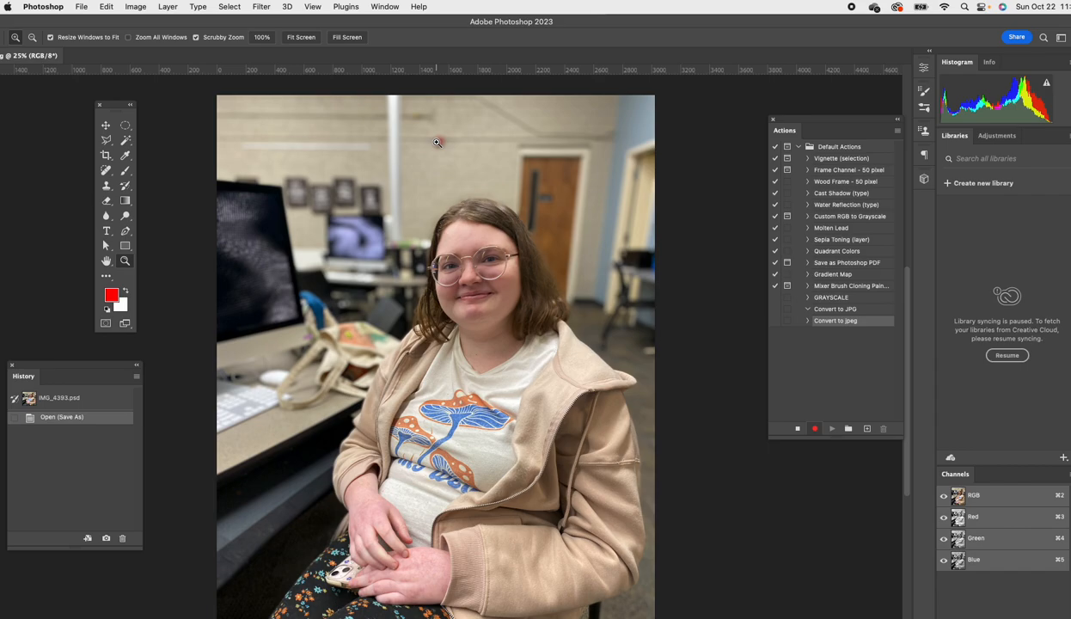
Stop recording and expand the recorded Save step of the Convert to jpeg action to review its settings
left_click(797, 429)
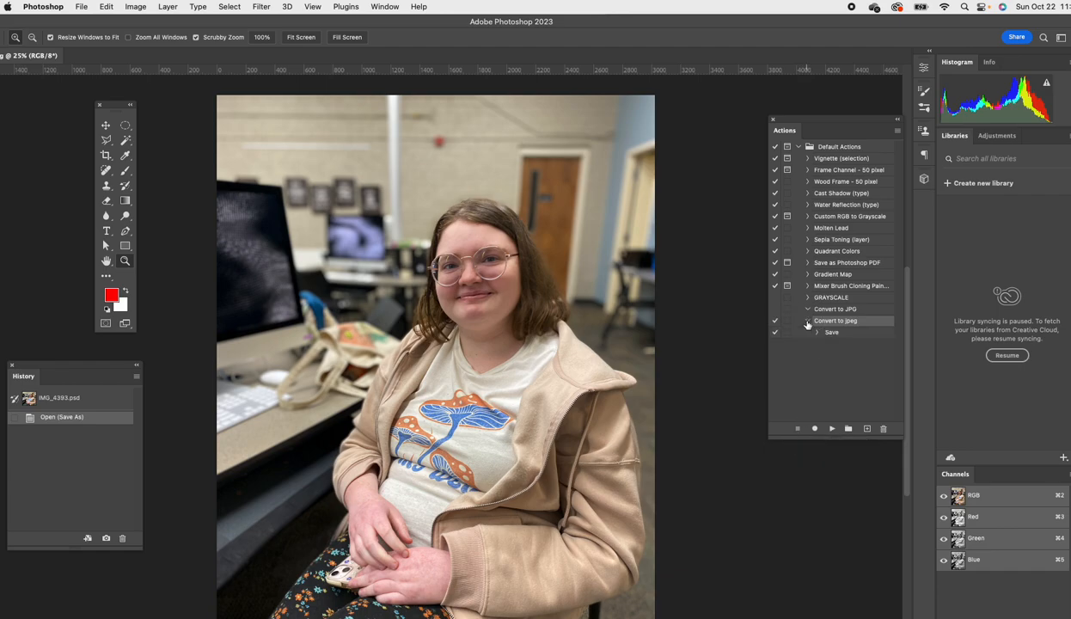
left_click(817, 331)
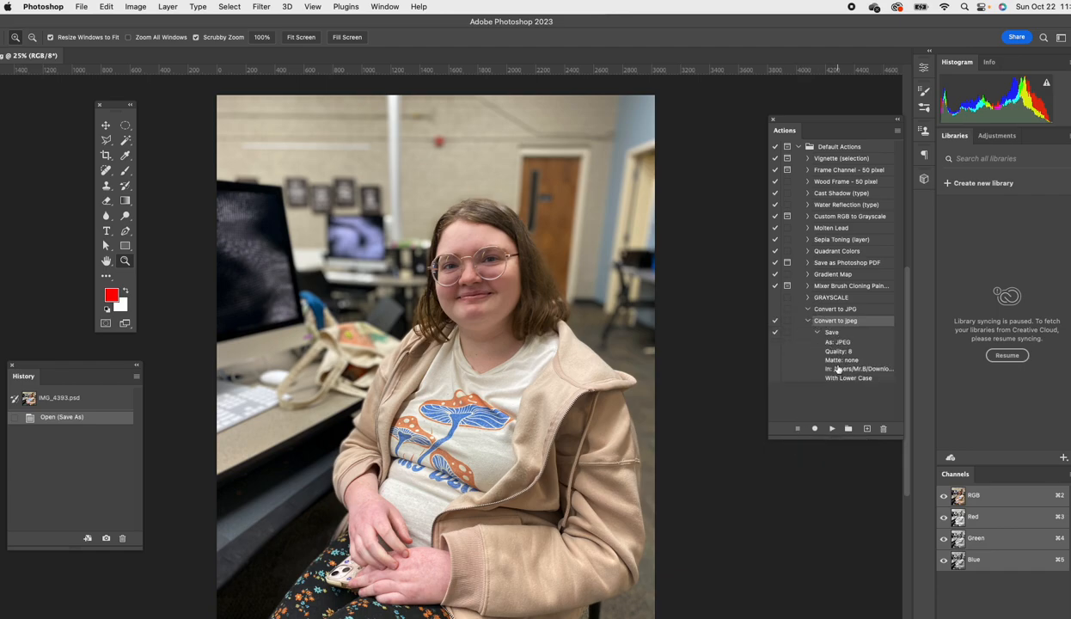
left_click(817, 332)
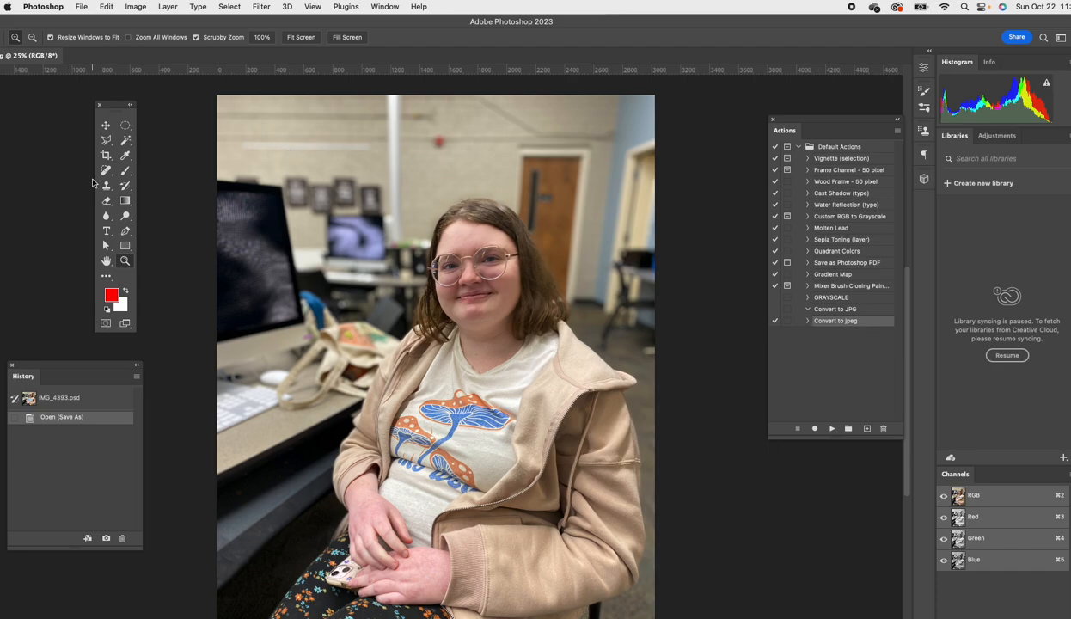
left_click(807, 321)
left_click(818, 333)
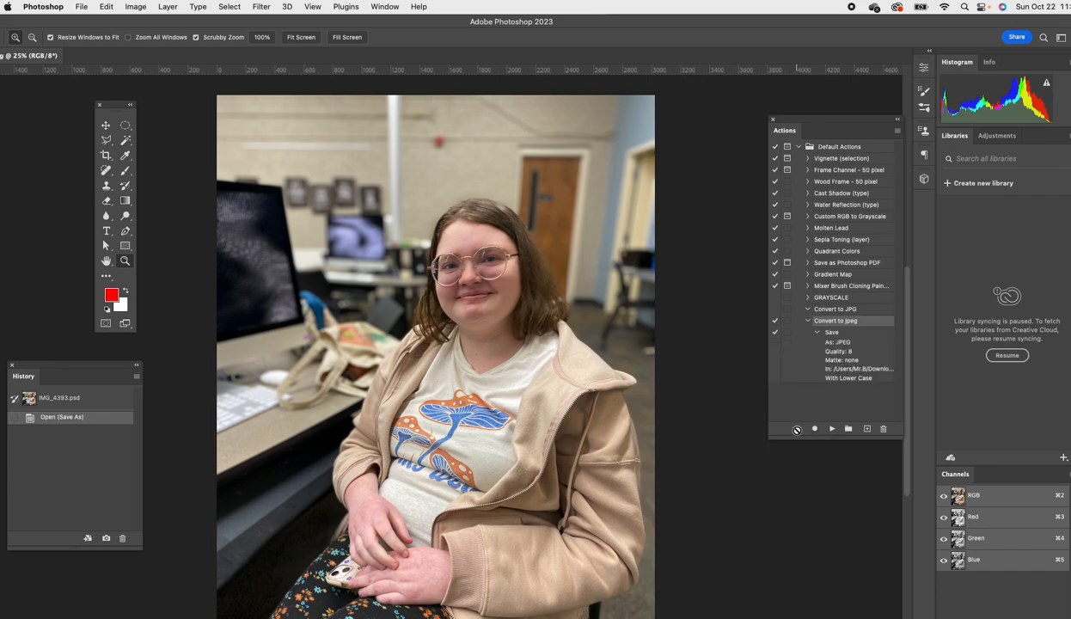
Resume recording the Convert to jpeg action and resize the image to a width of 9 inches with proportions constrained
scroll(799, 432, "right", 1)
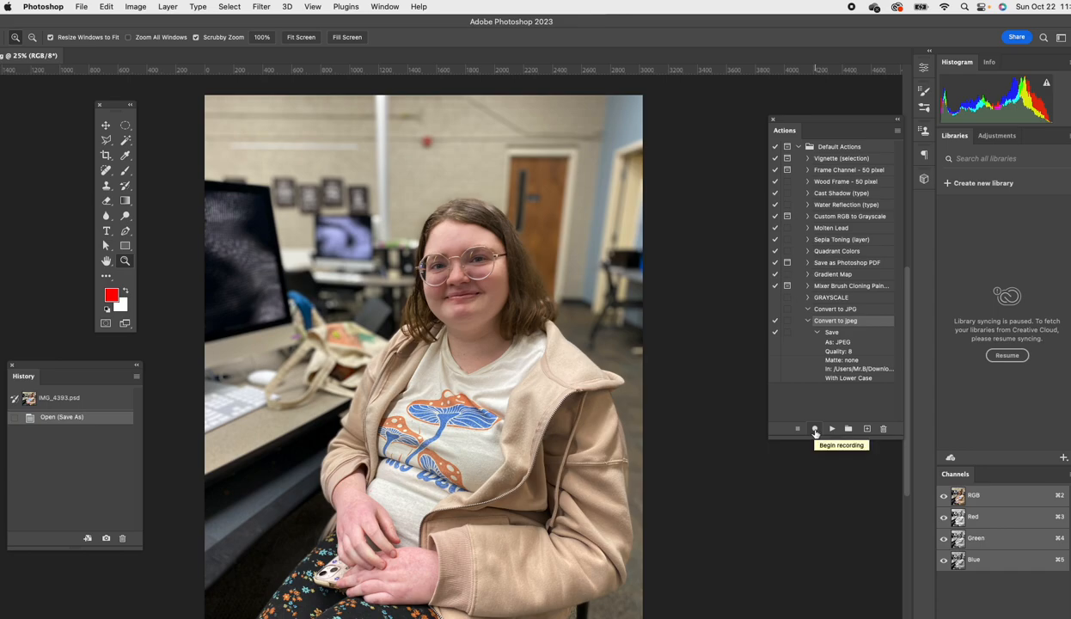
left_click(815, 432)
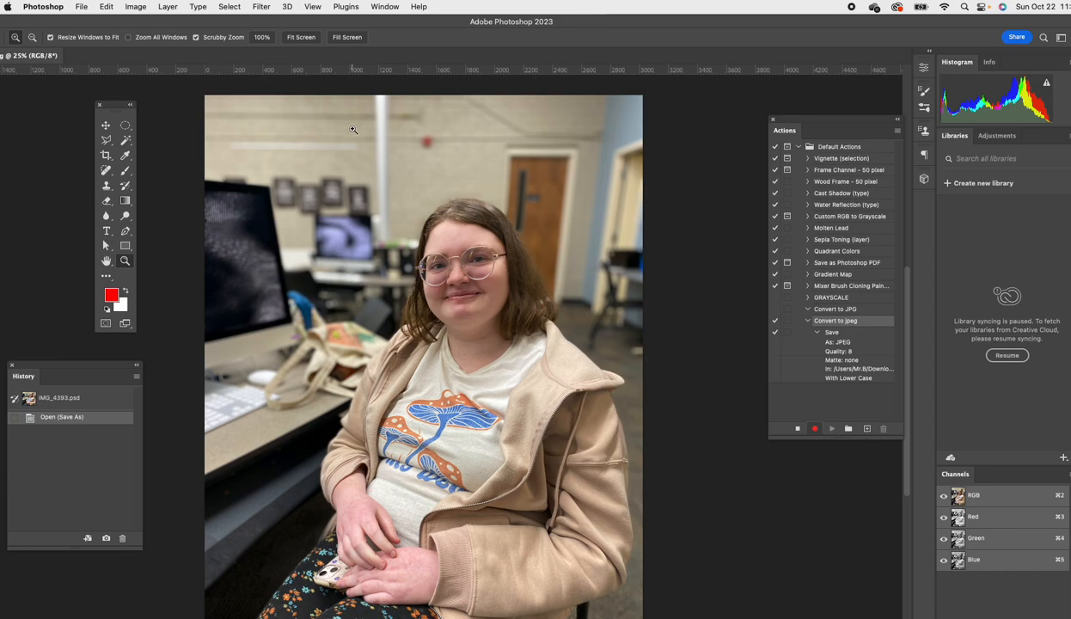
left_click(137, 8)
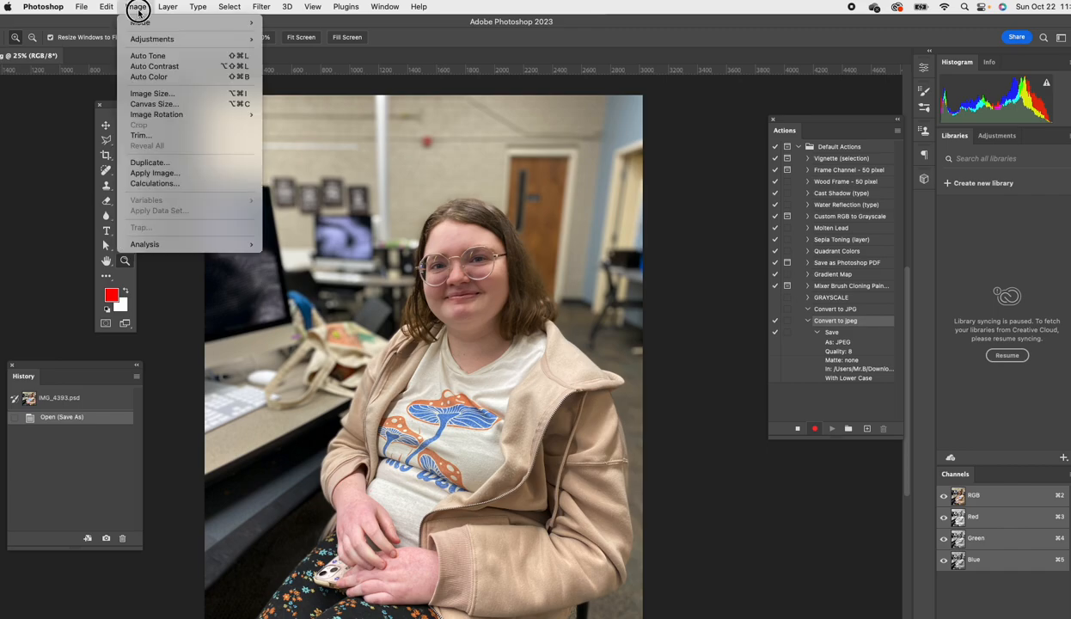
left_click(153, 94)
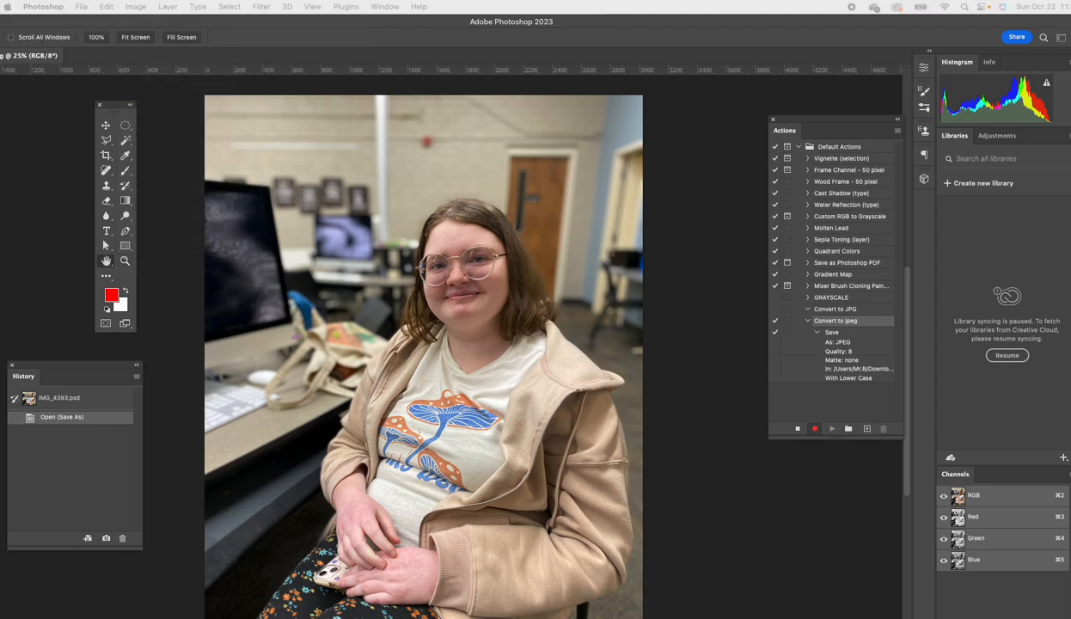
left_click_drag(825, 48, 670, 141)
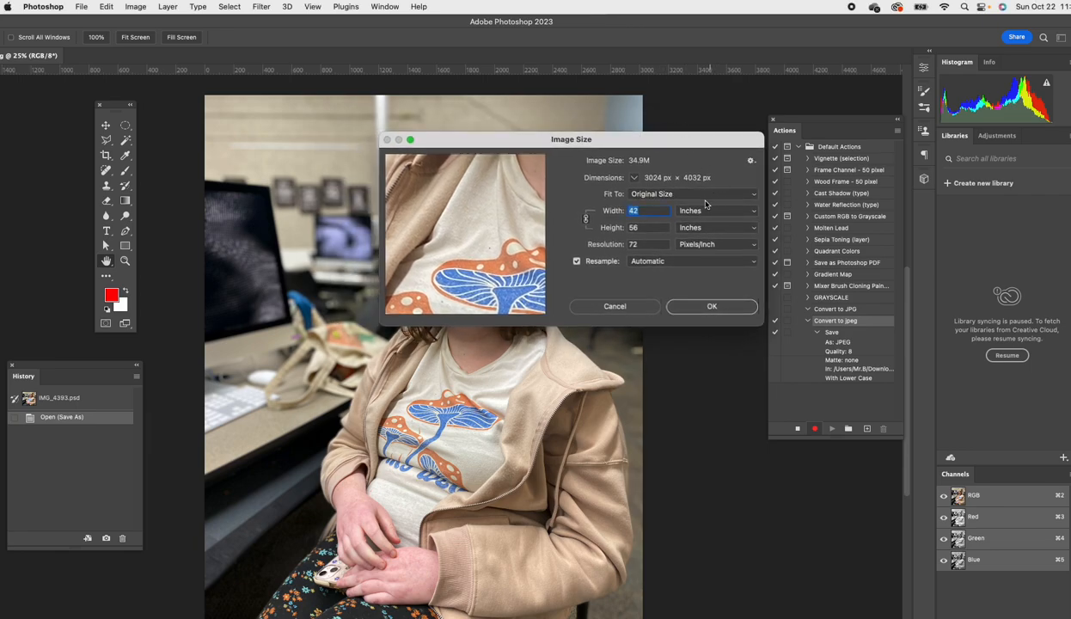
left_click(649, 212)
double_click(633, 212)
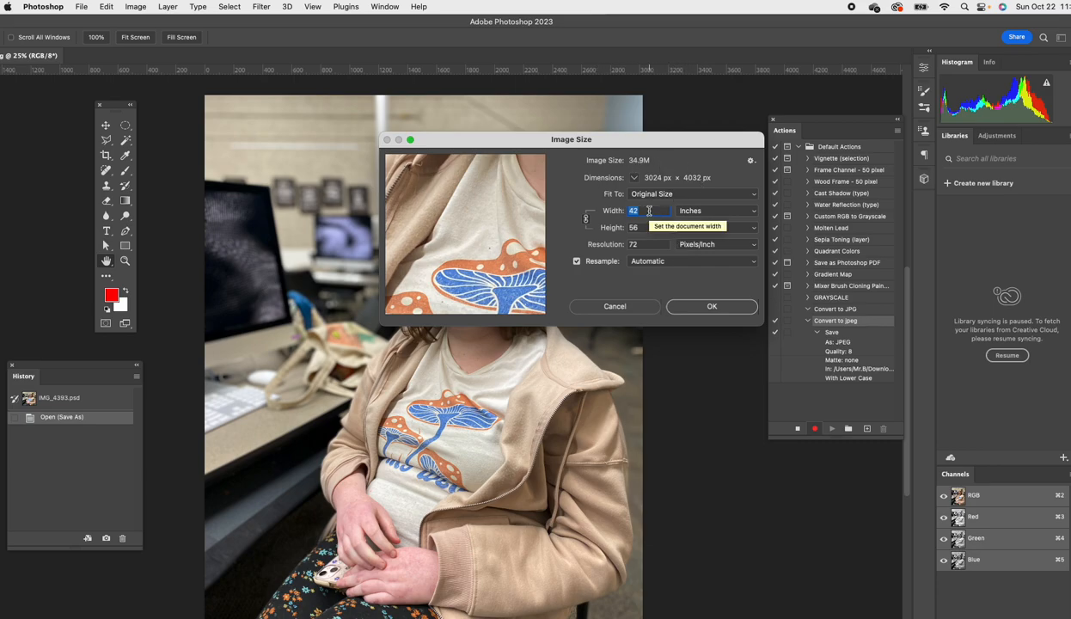
type("9")
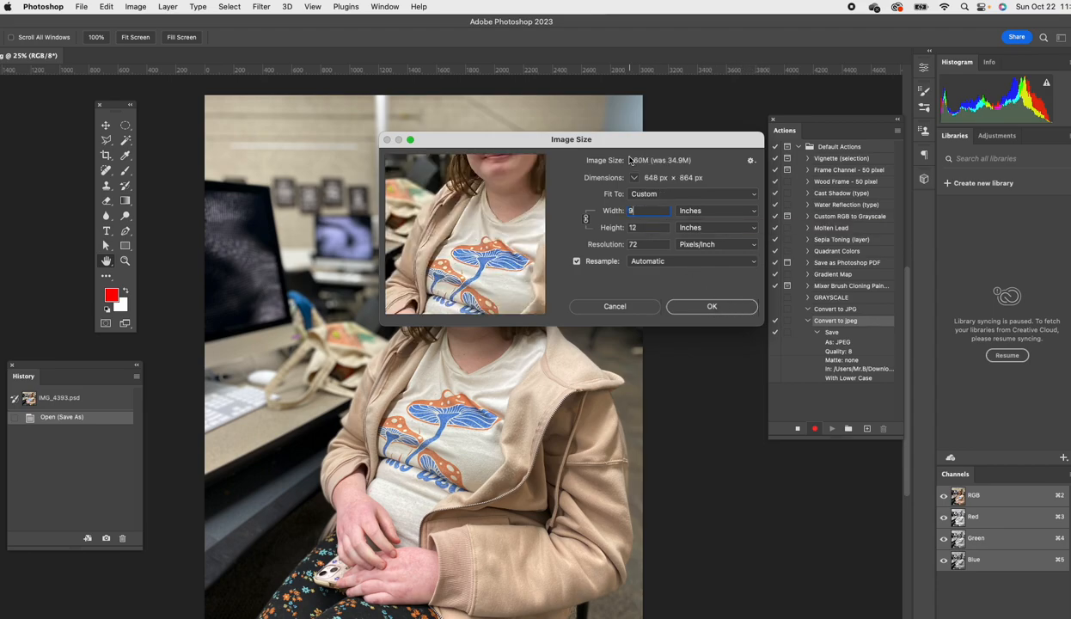
left_click(713, 308)
key("z")
scroll(713, 308, "left", 5)
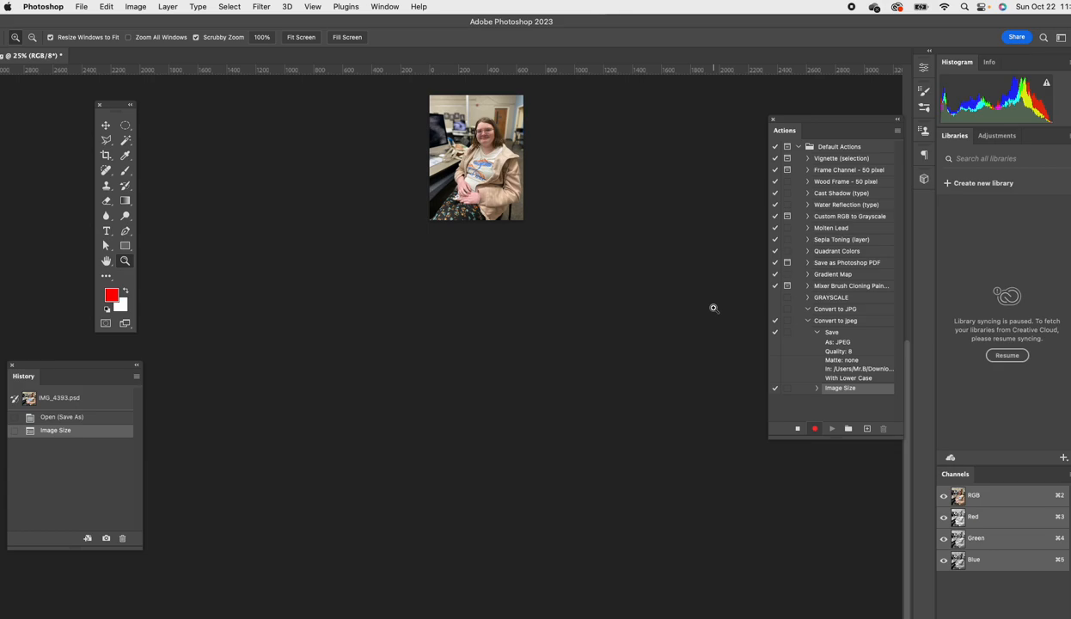
Stop recording and move the Image Size step above Save in the Convert to jpeg action, collapsing both steps
scroll(713, 308, "right", 1)
left_click(817, 428)
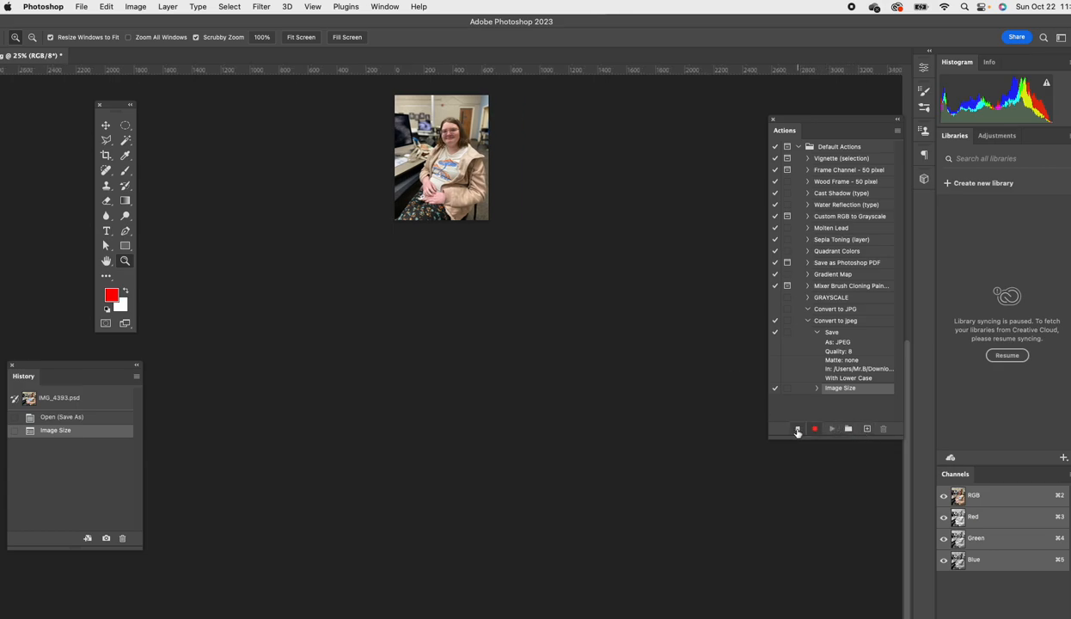
left_click(797, 429)
left_click(816, 388)
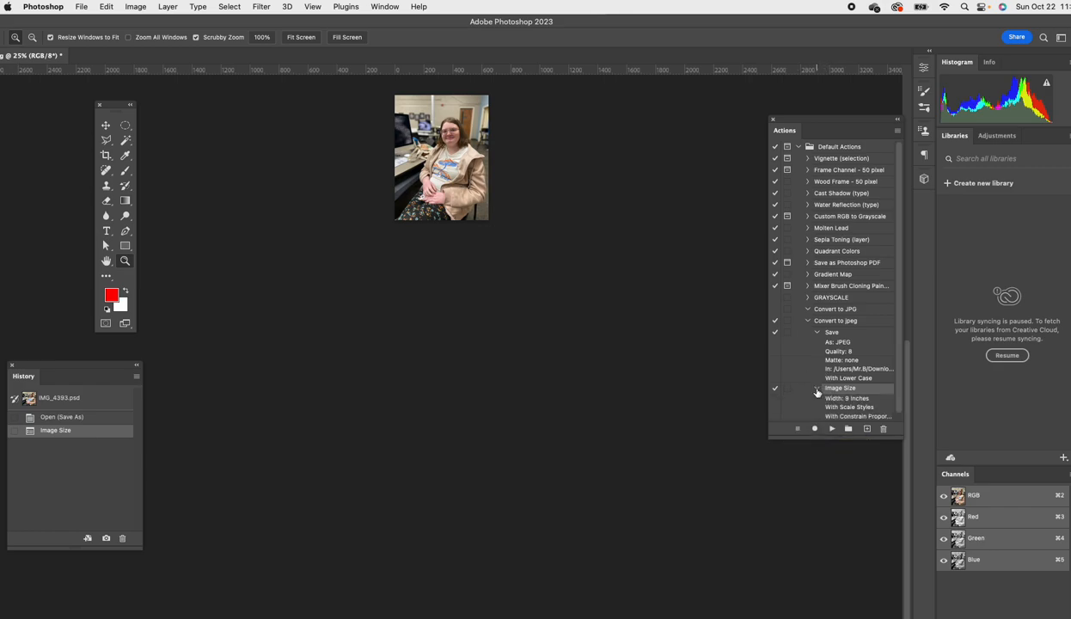
left_click_drag(840, 393, 826, 323)
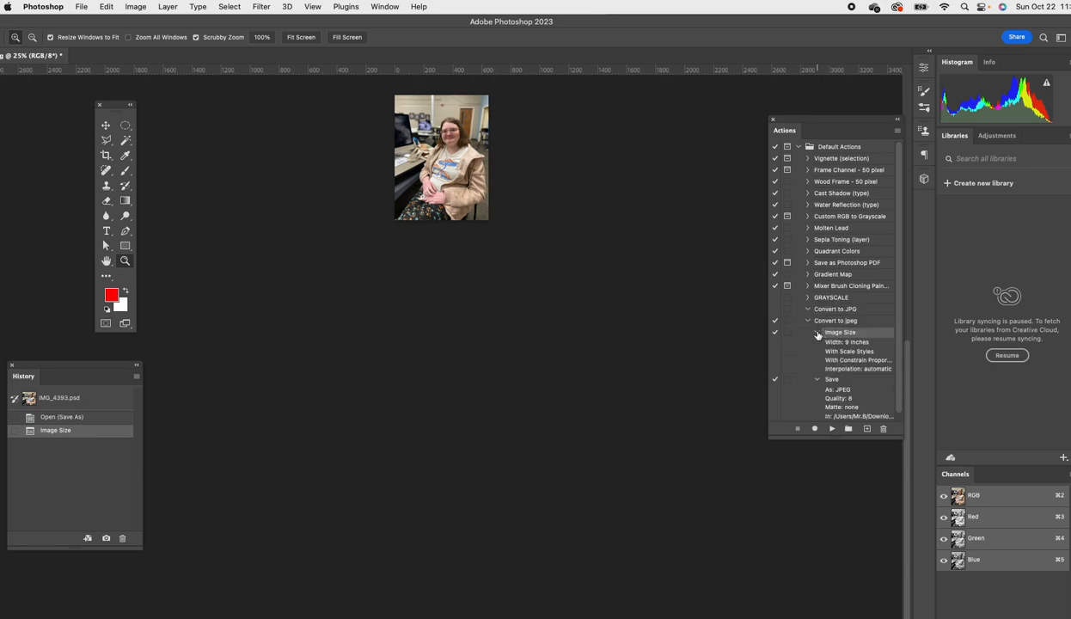
left_click(817, 334)
left_click(817, 344)
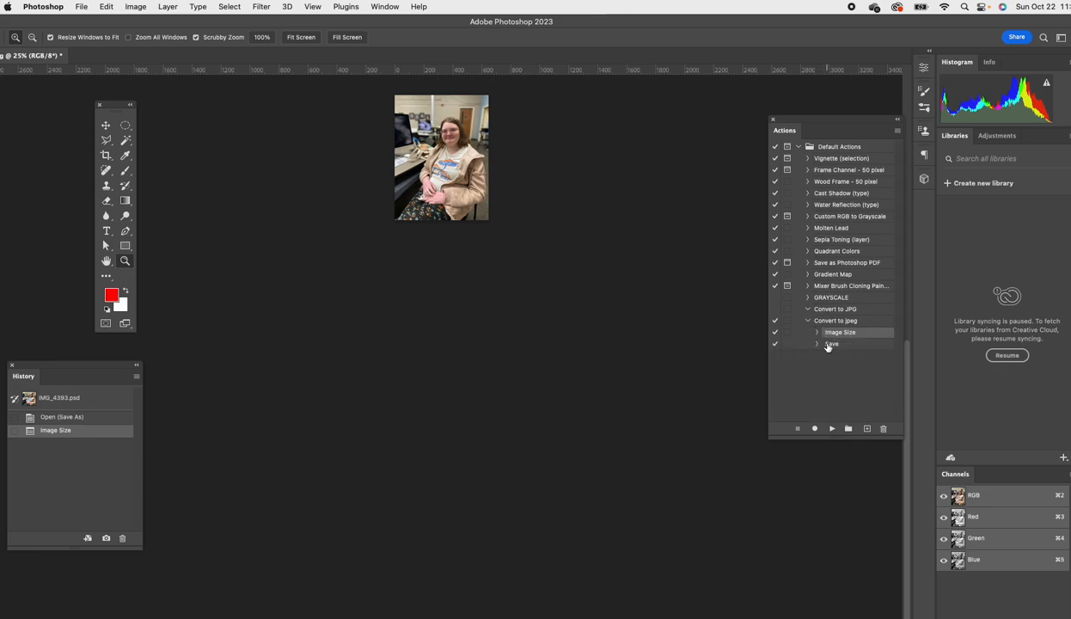
left_click(819, 321)
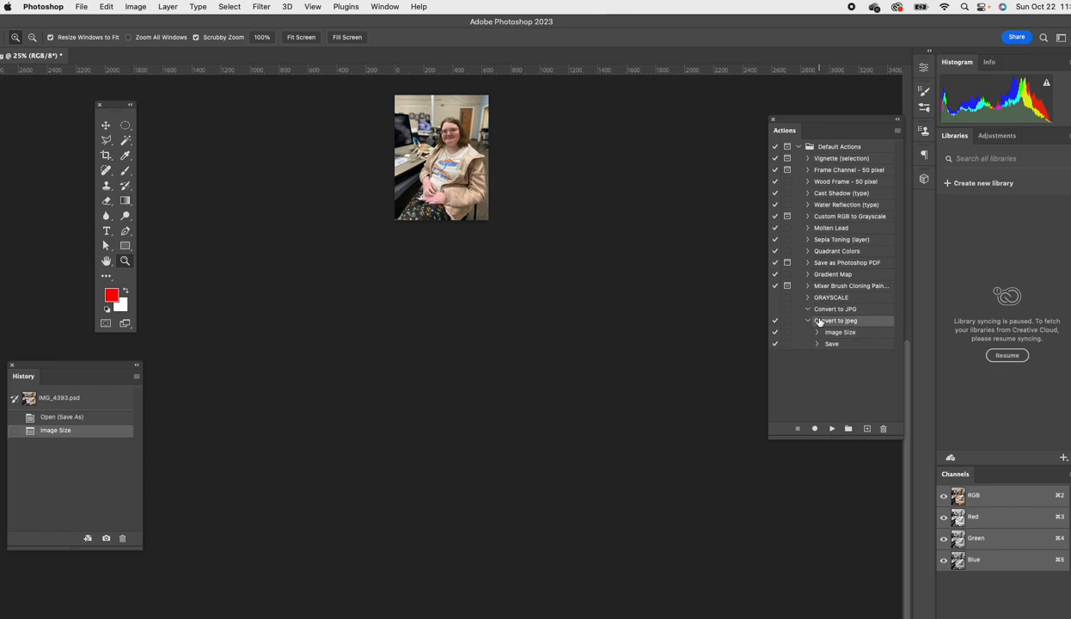
left_click(829, 345)
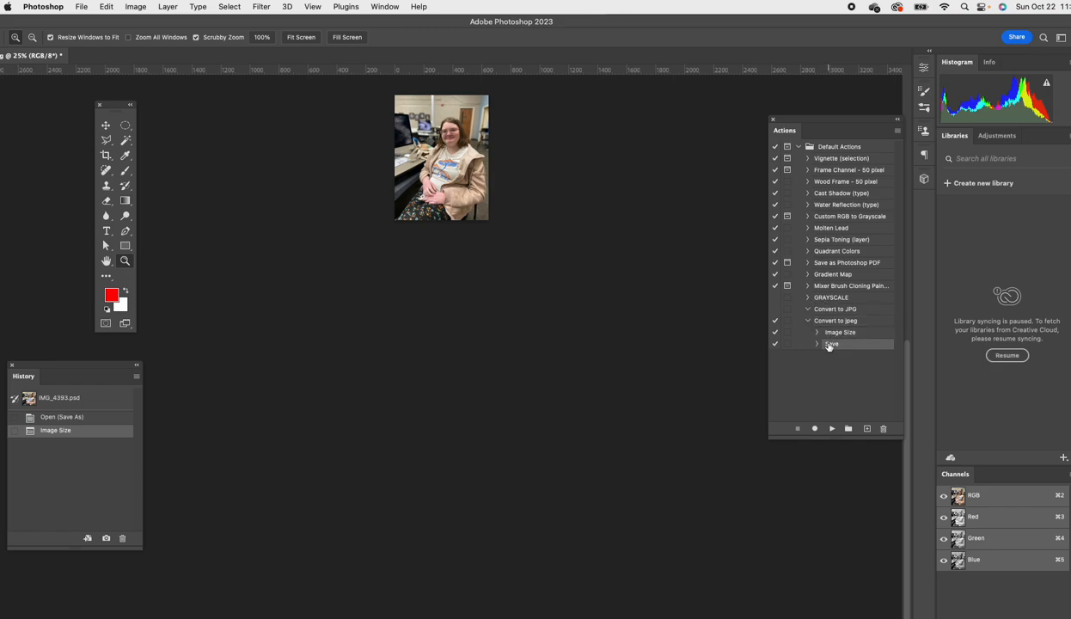
left_click(833, 334)
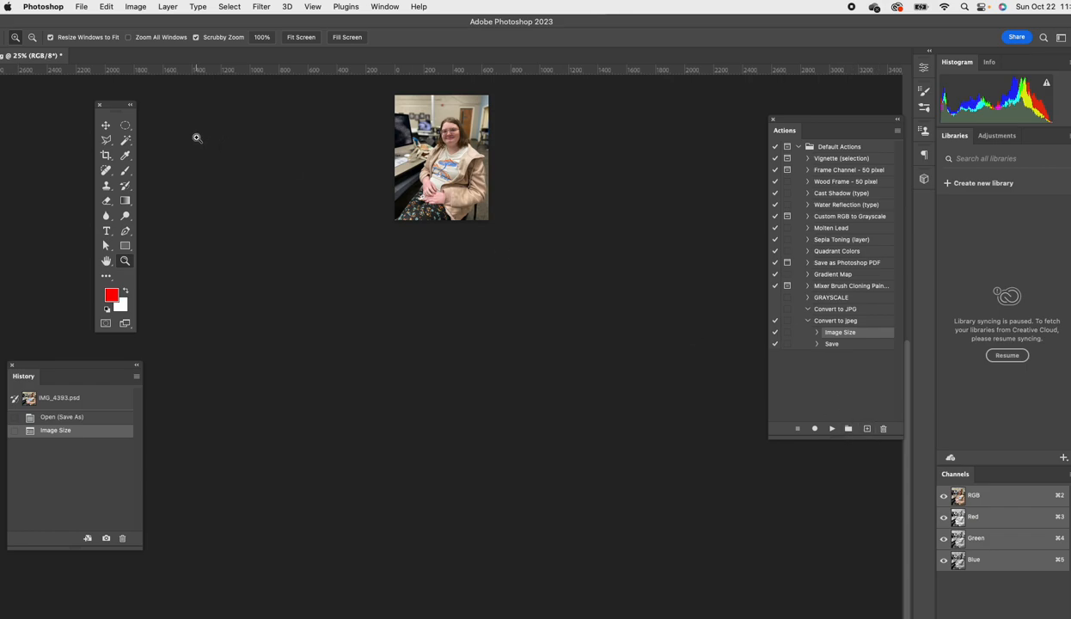
Close the resized IMG_4393.jpg without saving its changes
scroll(215, 146, "left", 2)
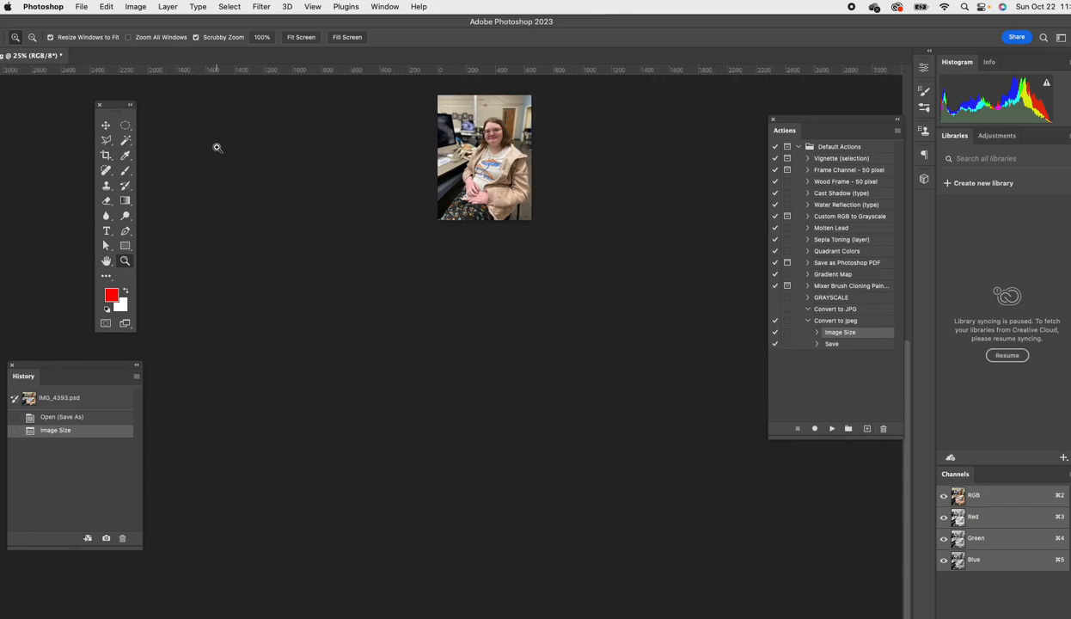
left_click(89, 8)
left_click(89, 8)
key("super+w")
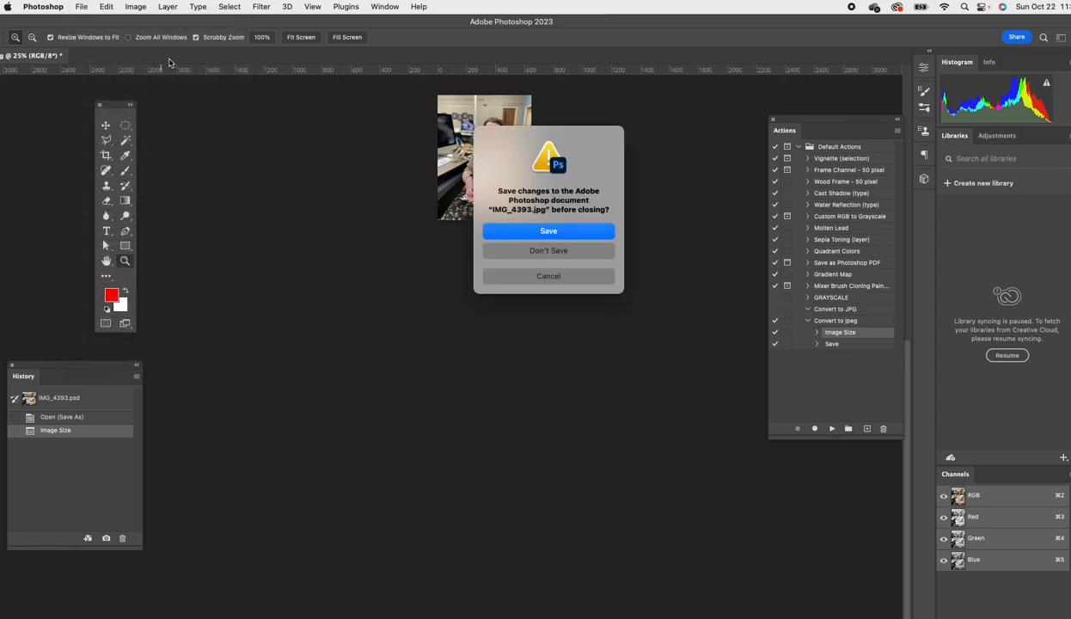
left_click(518, 247)
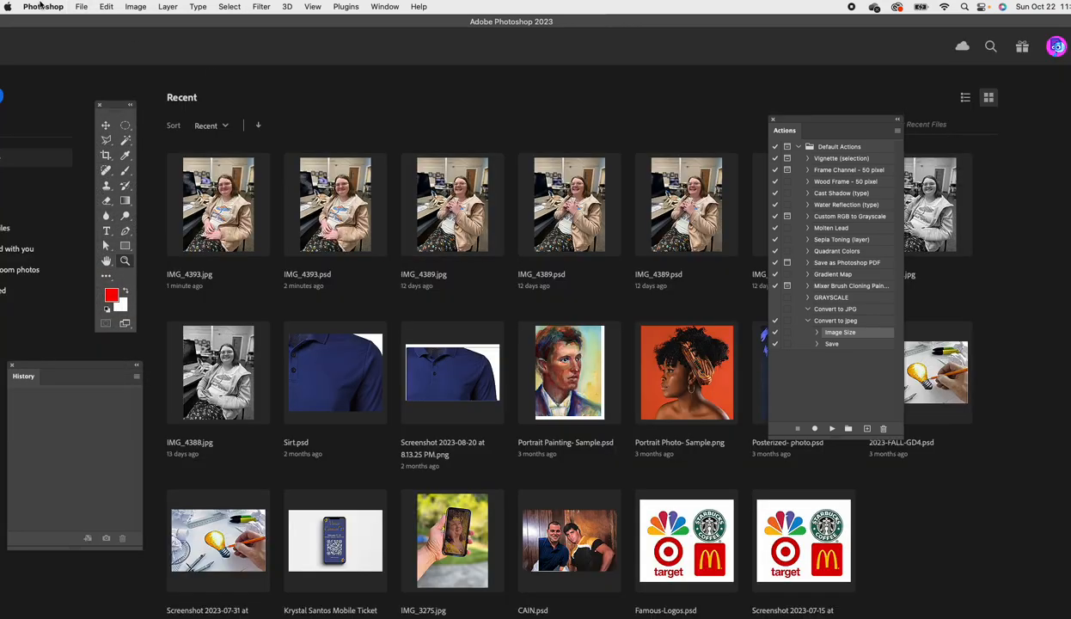
Open the Batch automation command
left_click(86, 8)
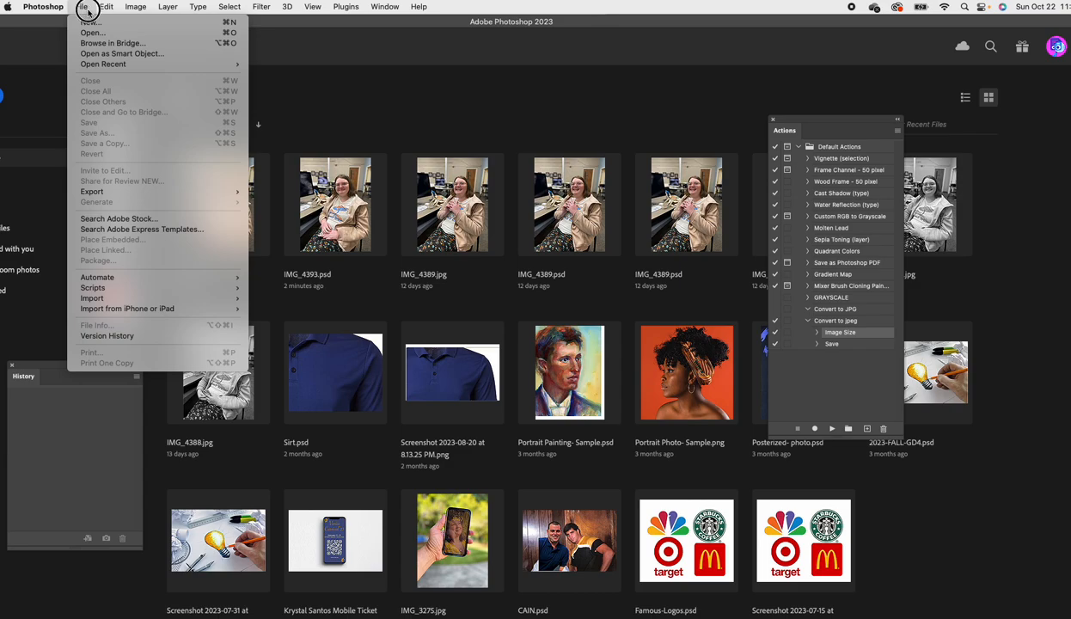
mouse_move(125, 278)
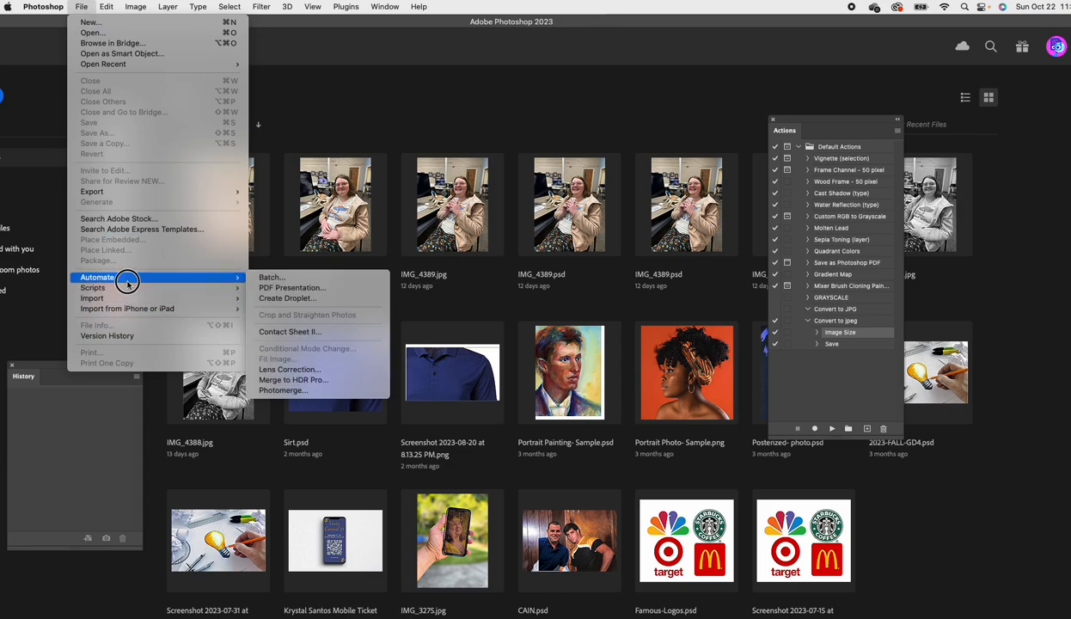
left_click(358, 281)
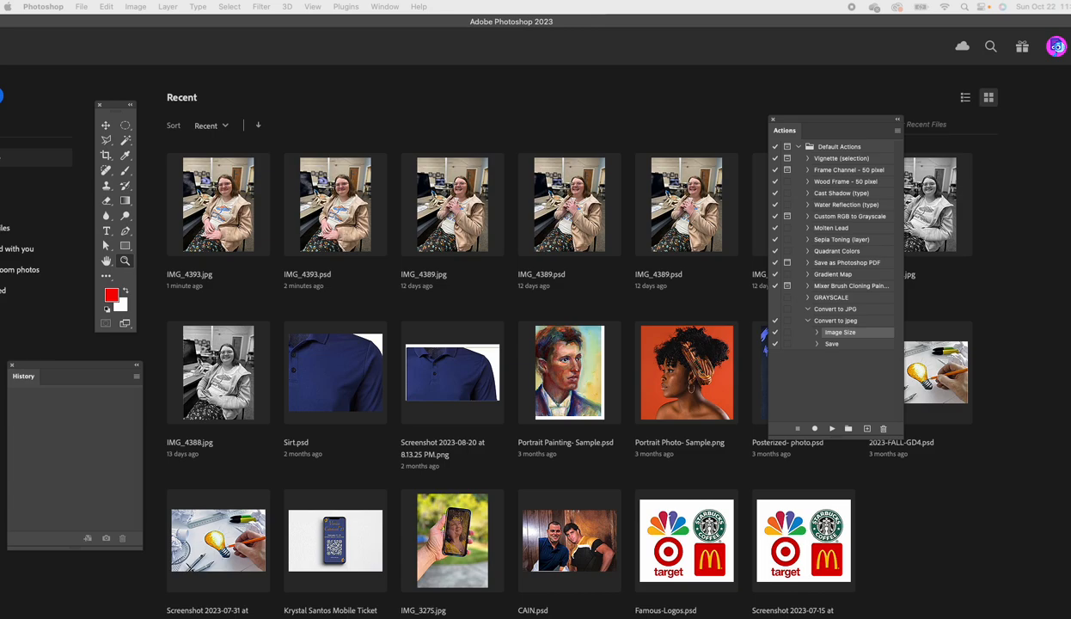
Set the batch to play the Convert to jpeg action from the Default Actions set
left_click_drag(170, 228, 313, 97)
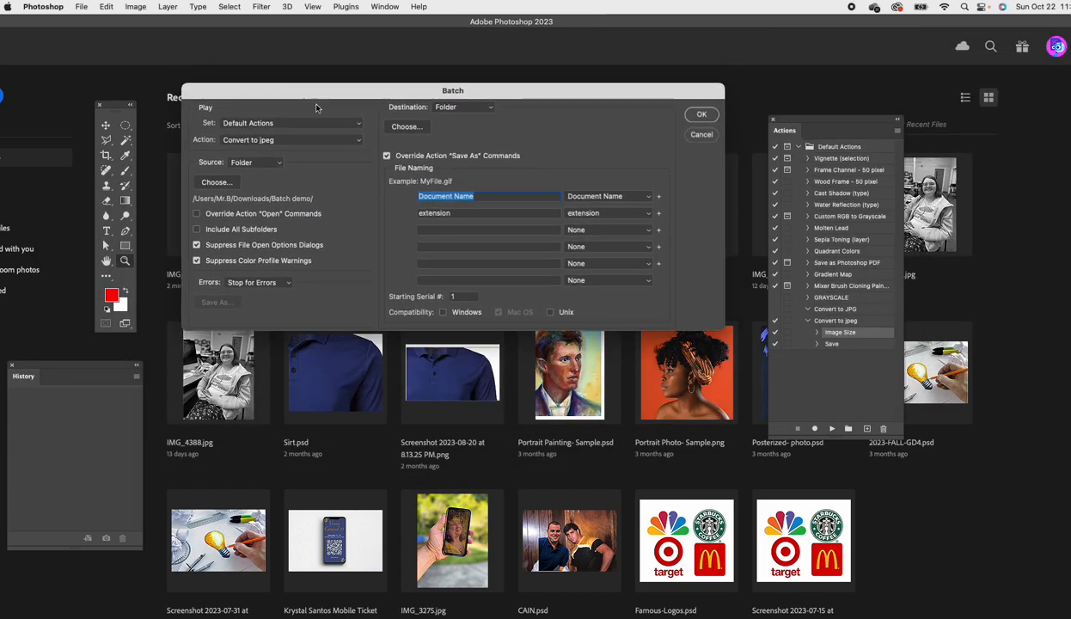
left_click(318, 139)
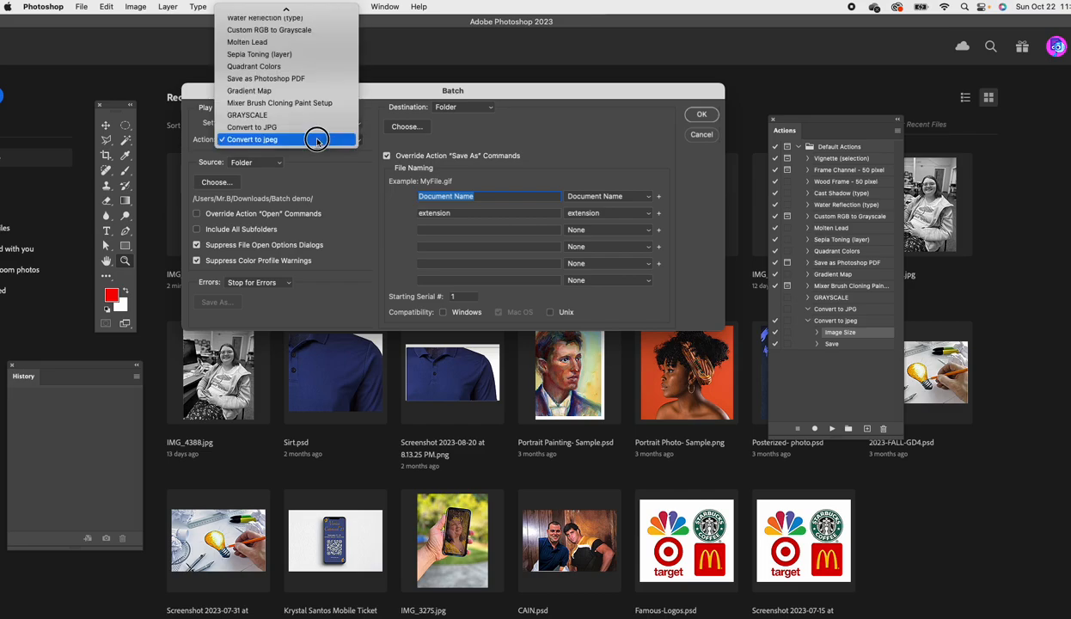
left_click(318, 140)
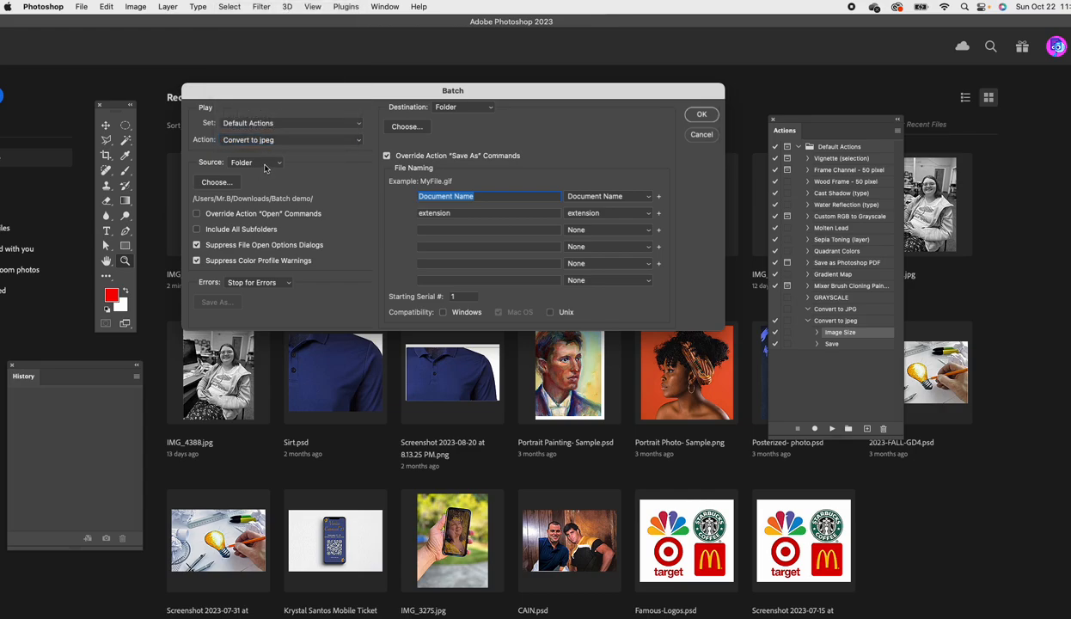
Choose the Batch demo folder in Downloads as the batch's source folder
left_click(217, 182)
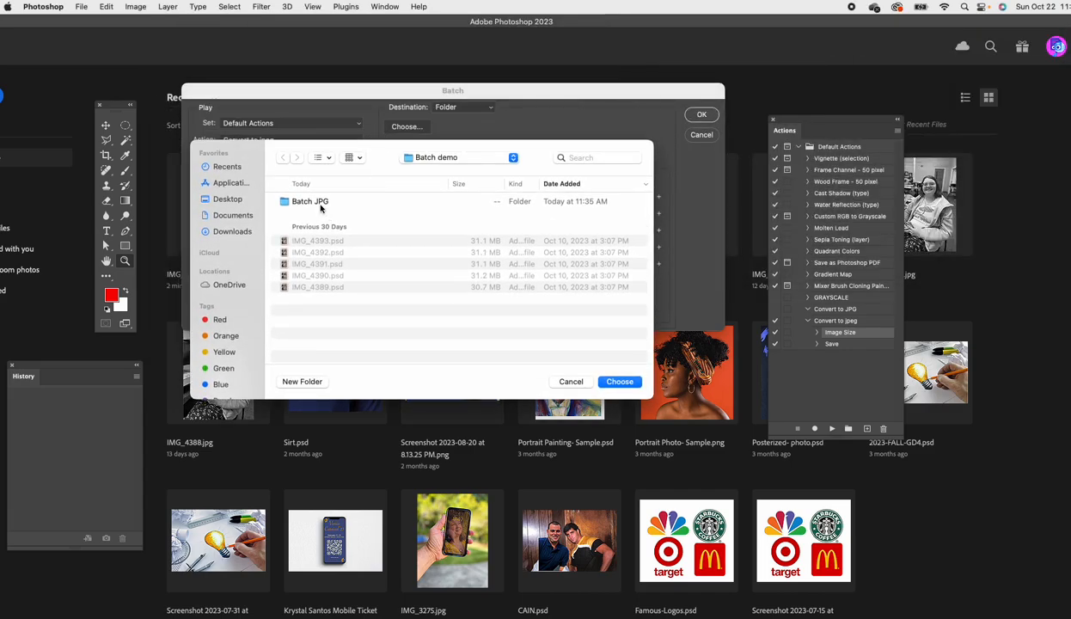
left_click(447, 158)
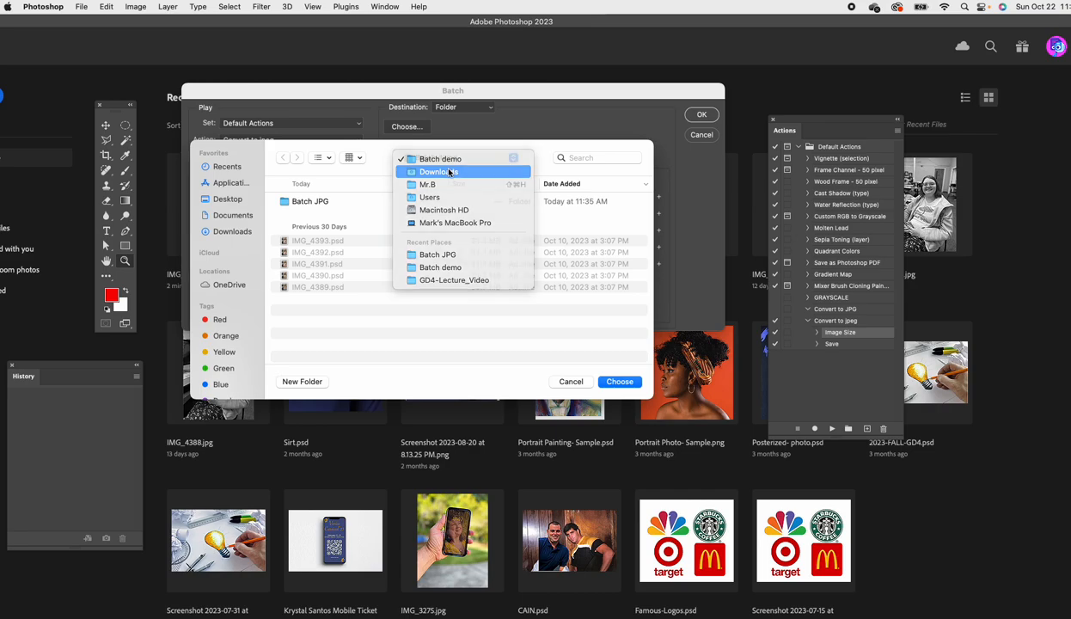
left_click(436, 171)
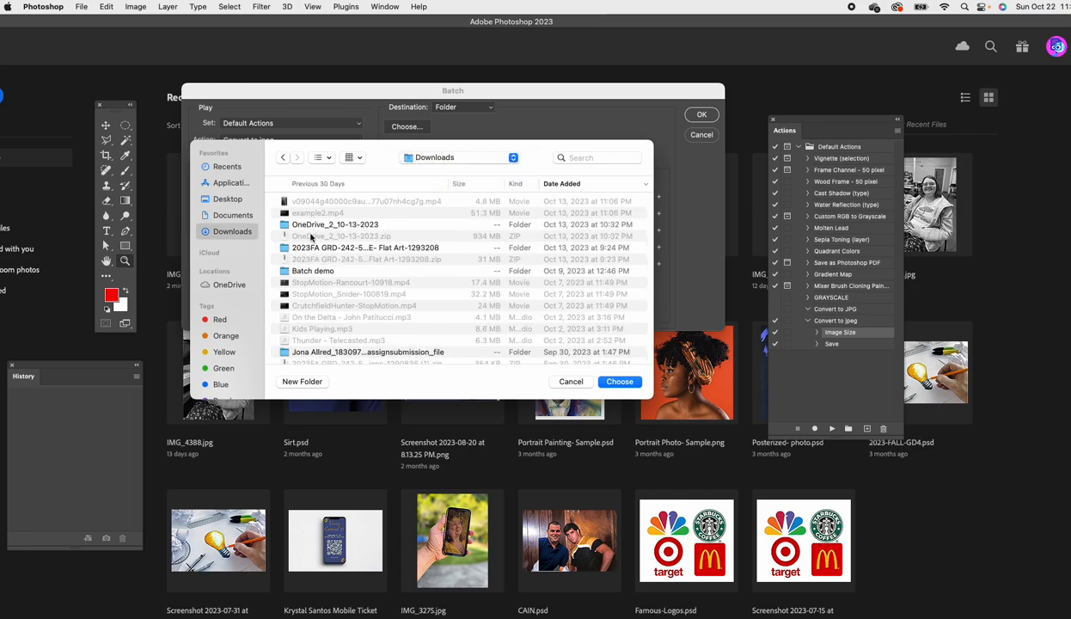
left_click(284, 270)
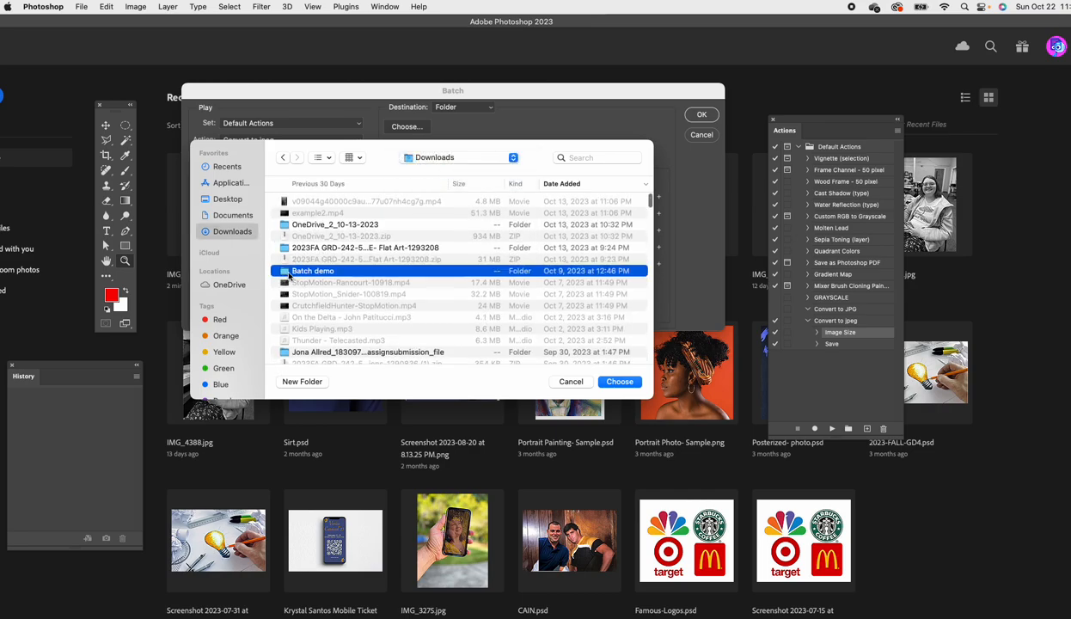
left_click(621, 381)
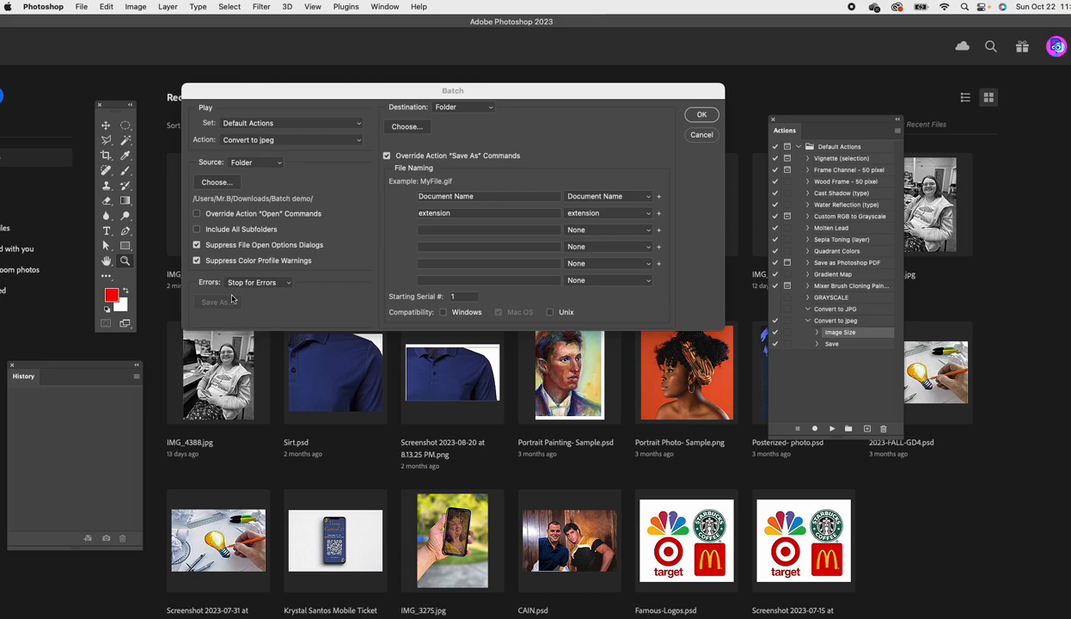
Create a folder named Final 2 actions inside Batch demo and choose it as the batch destination
left_click(410, 128)
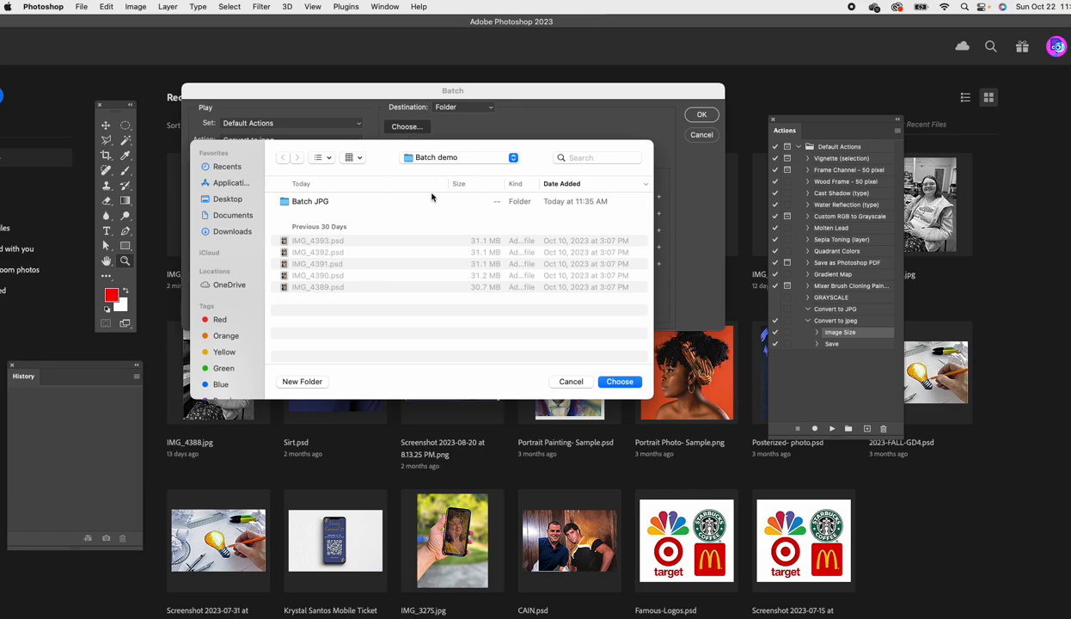
left_click(305, 381)
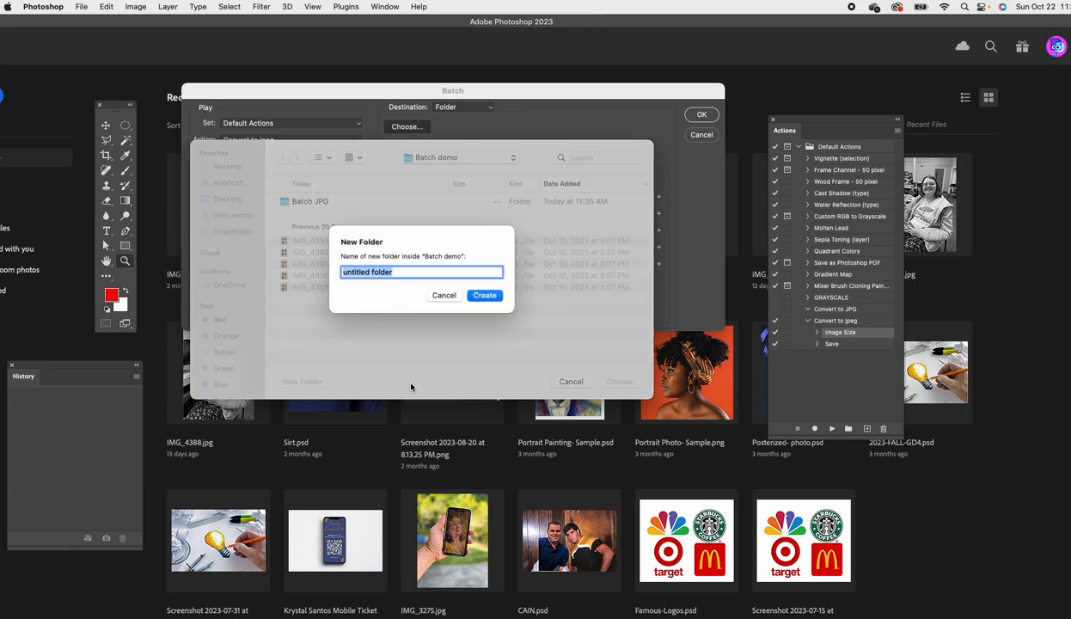
type("Final")
type("actions")
key("Return")
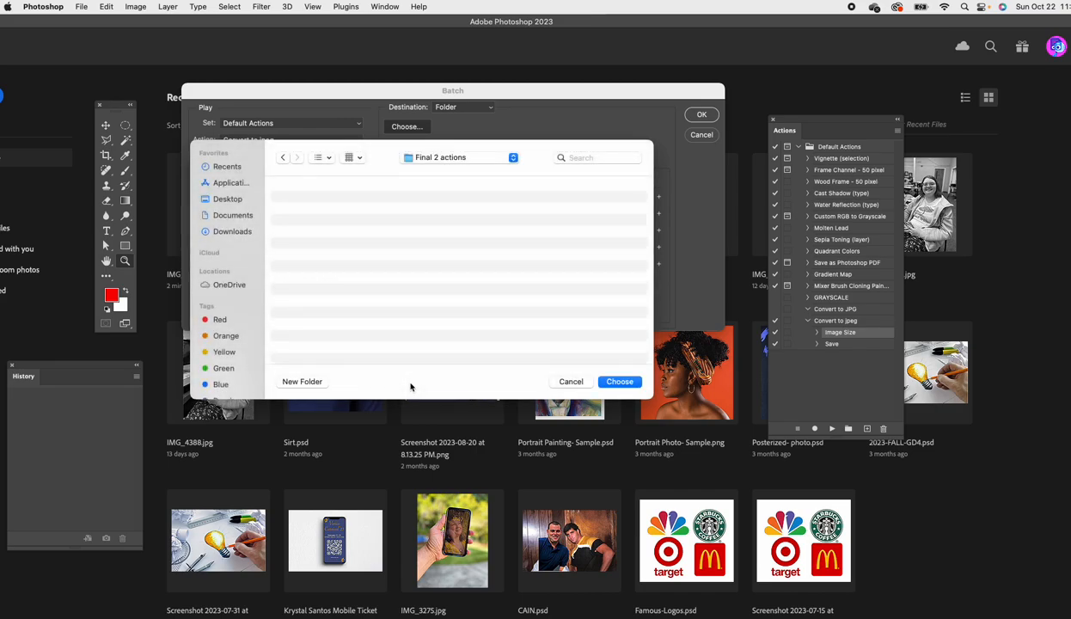
left_click(614, 381)
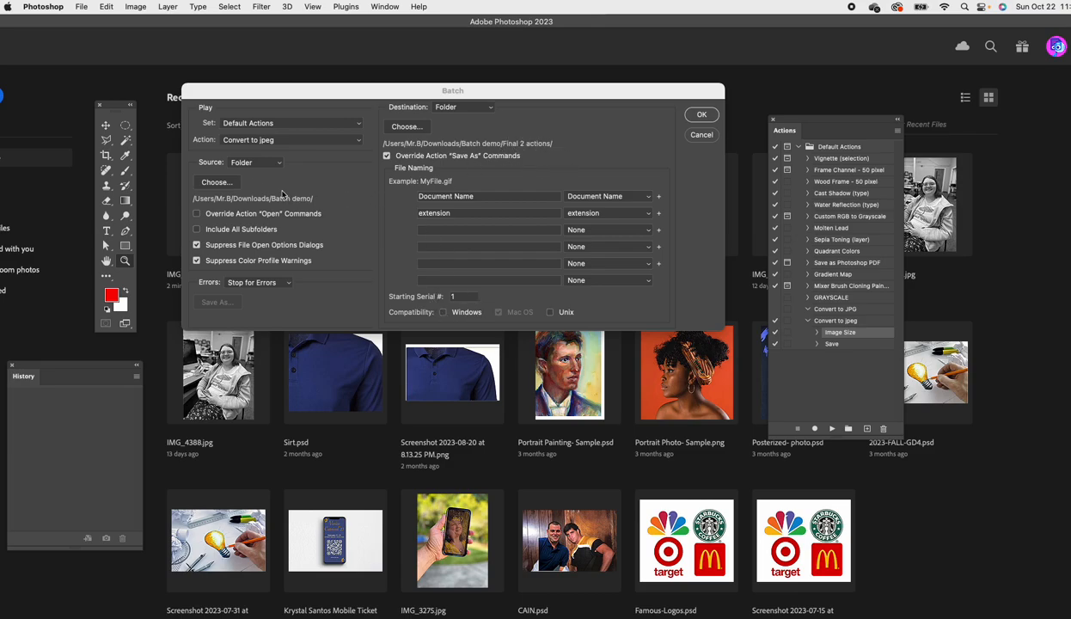
Recheck the source folder's contents without changing it and run the batch
left_click(227, 182)
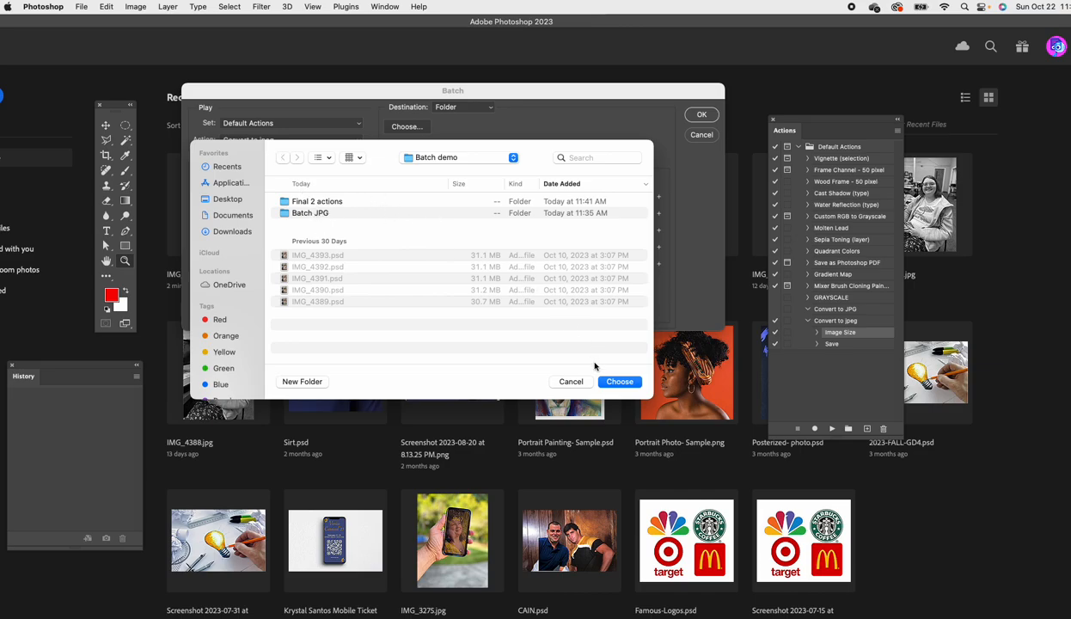
left_click(571, 382)
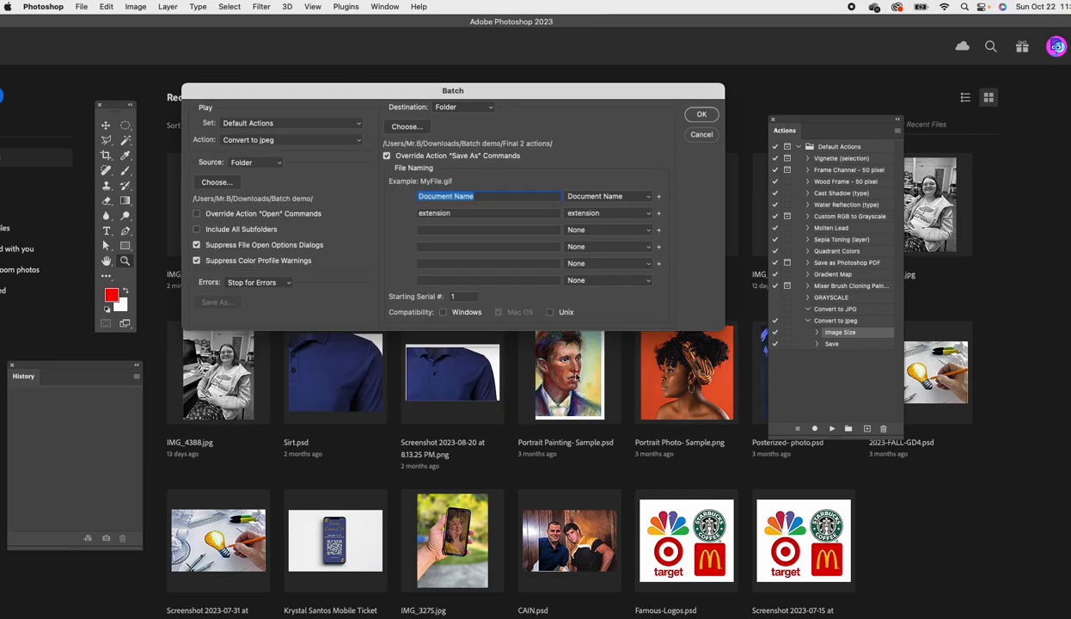
left_click(701, 115)
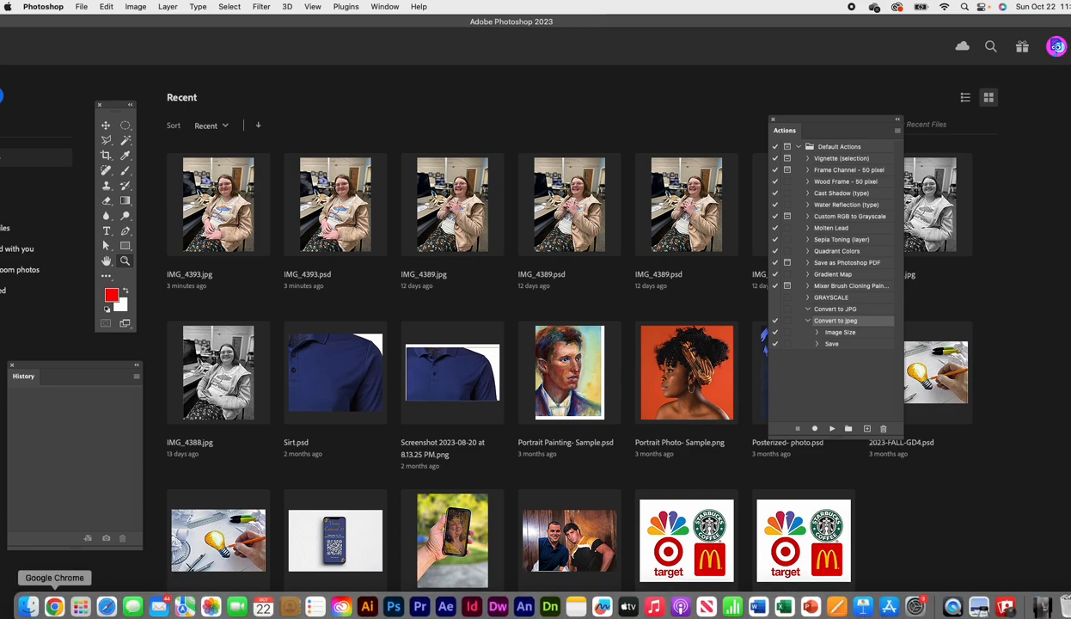
Switch to Finder, open the Final 2 actions folder inside Batch demo and open IMG_4389.jpg with Preview
left_click(29, 607)
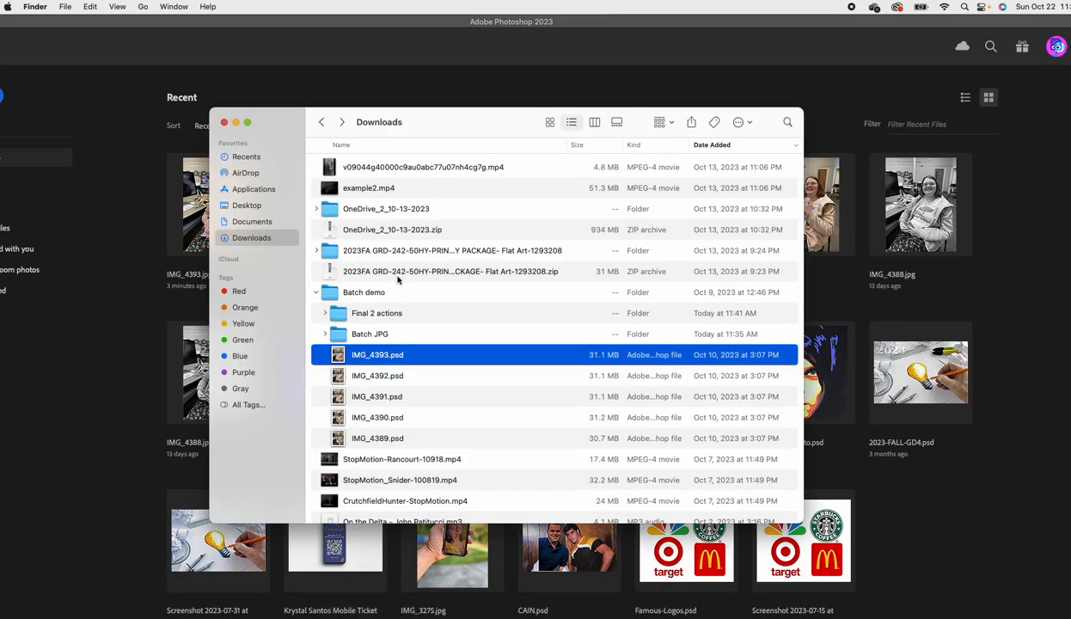
double_click(360, 311)
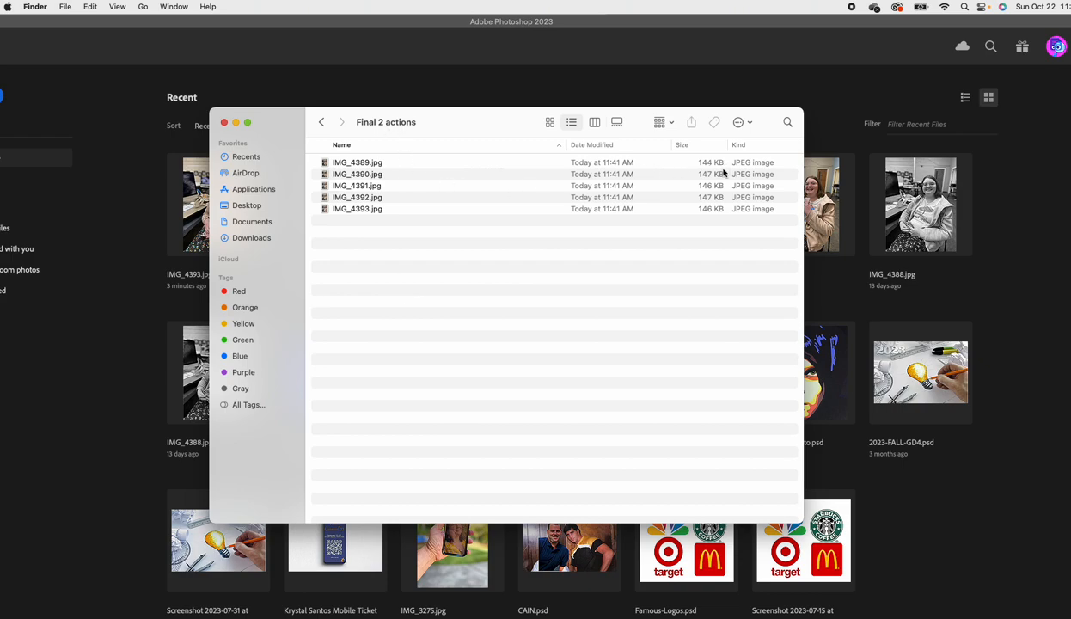
left_click(341, 162)
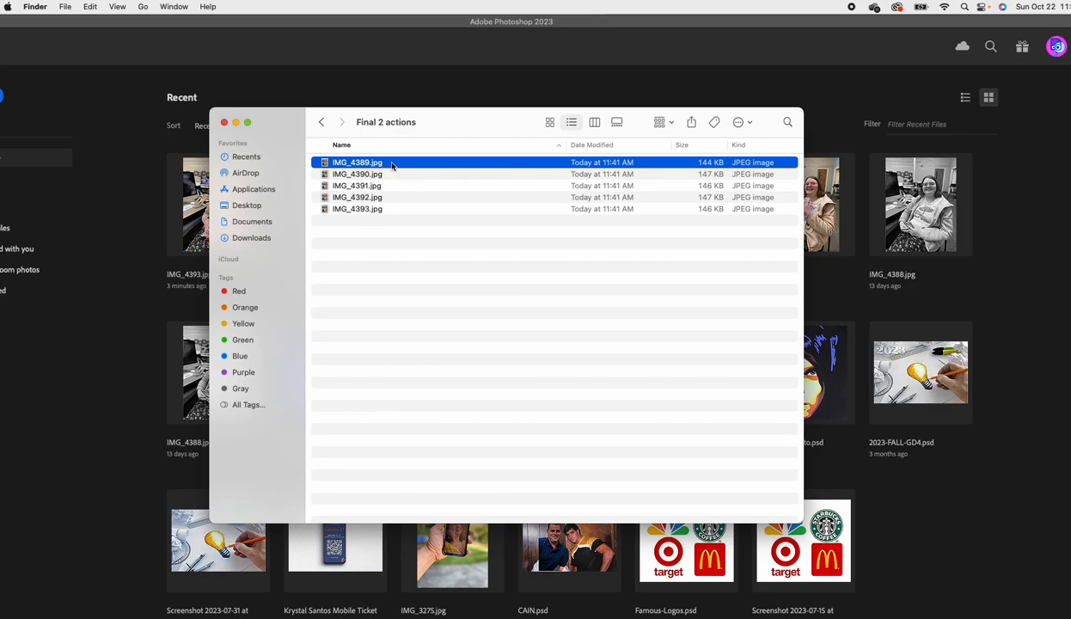
right_click(352, 163)
mouse_move(389, 179)
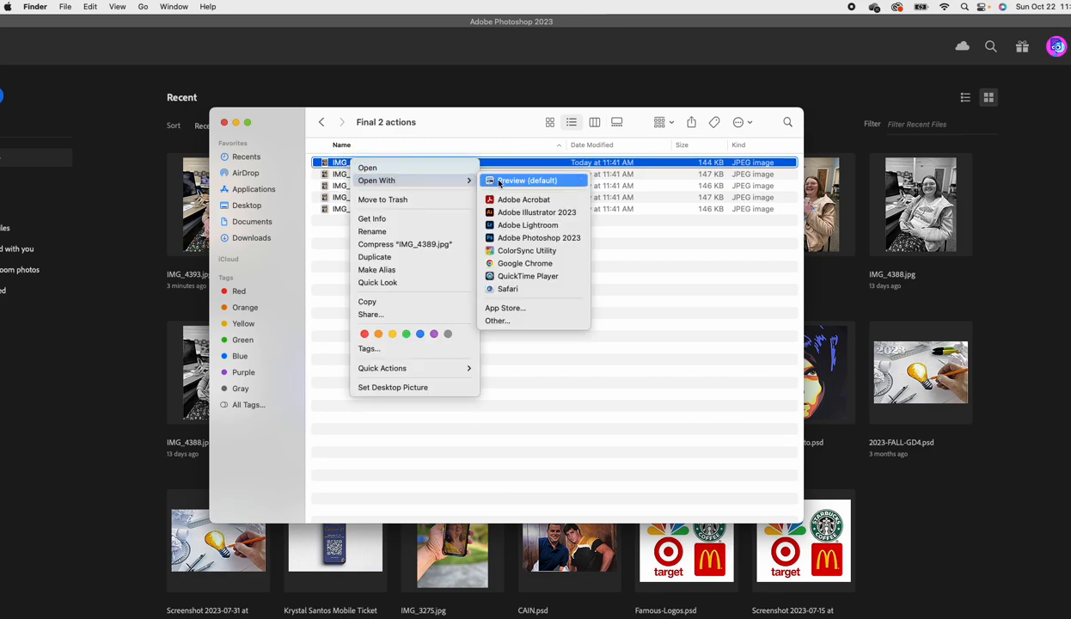
left_click(520, 181)
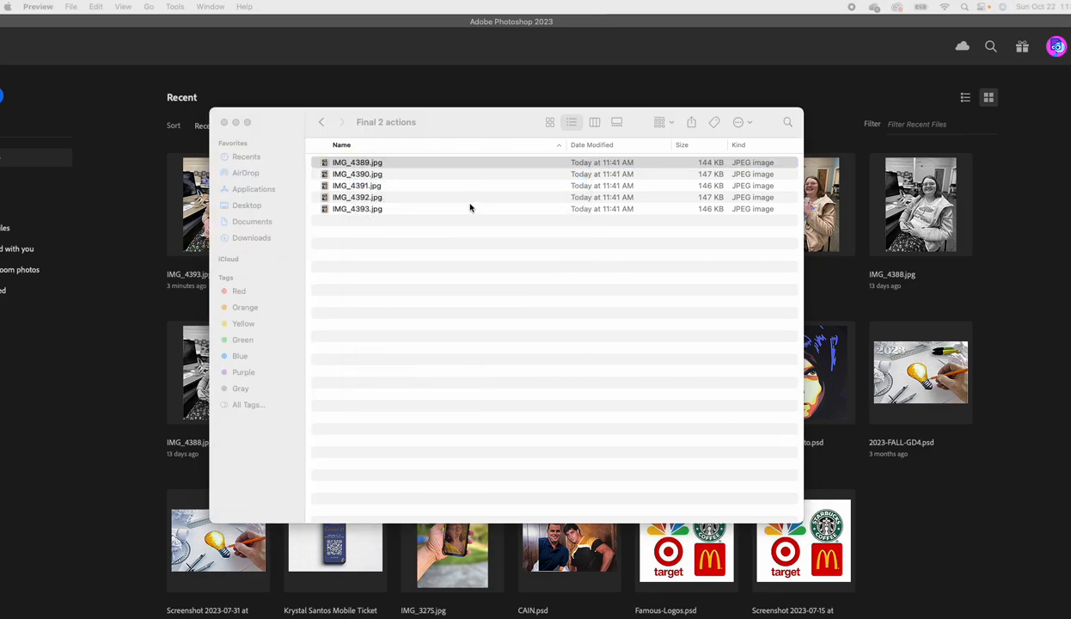
Open IMG_4389.jpg from the Final 2 actions folder in Adobe Photoshop 2023
left_click(383, 166)
right_click(381, 168)
mouse_move(421, 184)
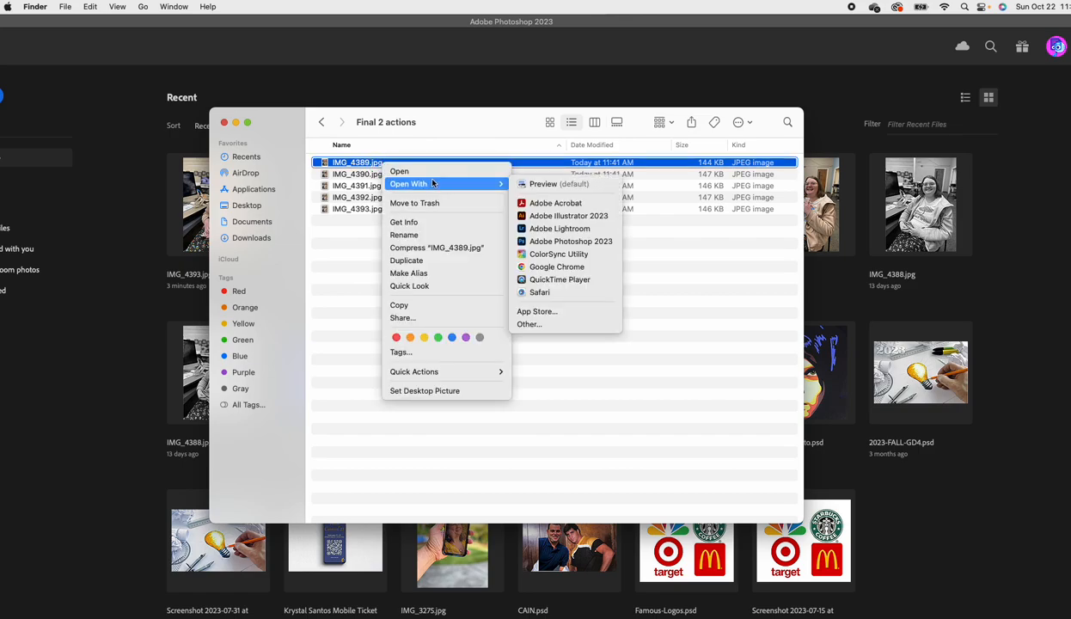
left_click(541, 241)
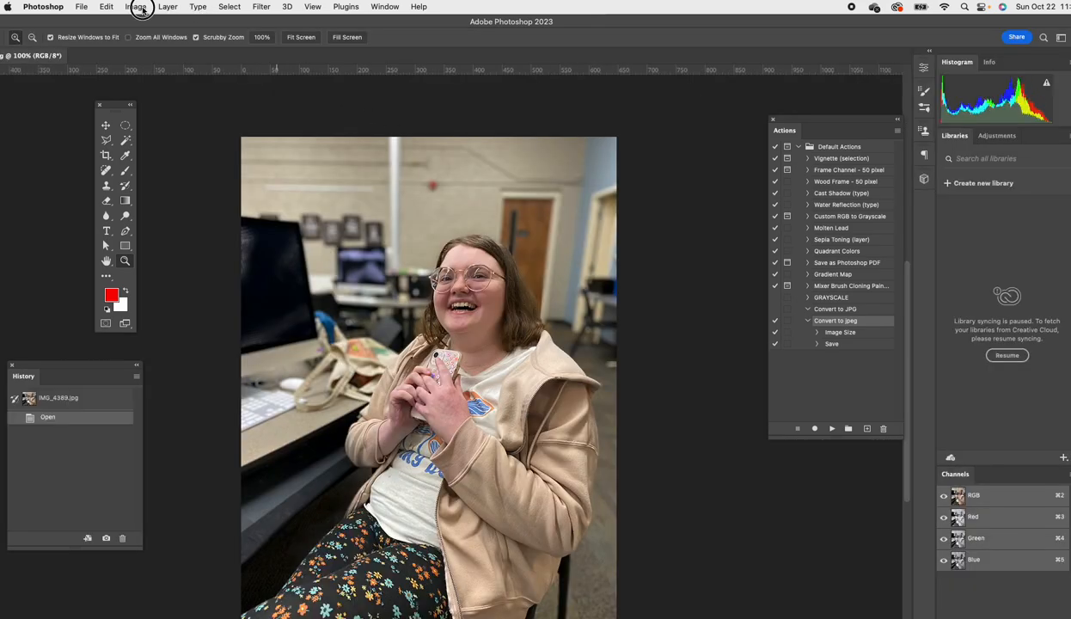
Check the image size of IMG_4389.jpg and close the dialog without changing anything
left_click(141, 8)
left_click(146, 101)
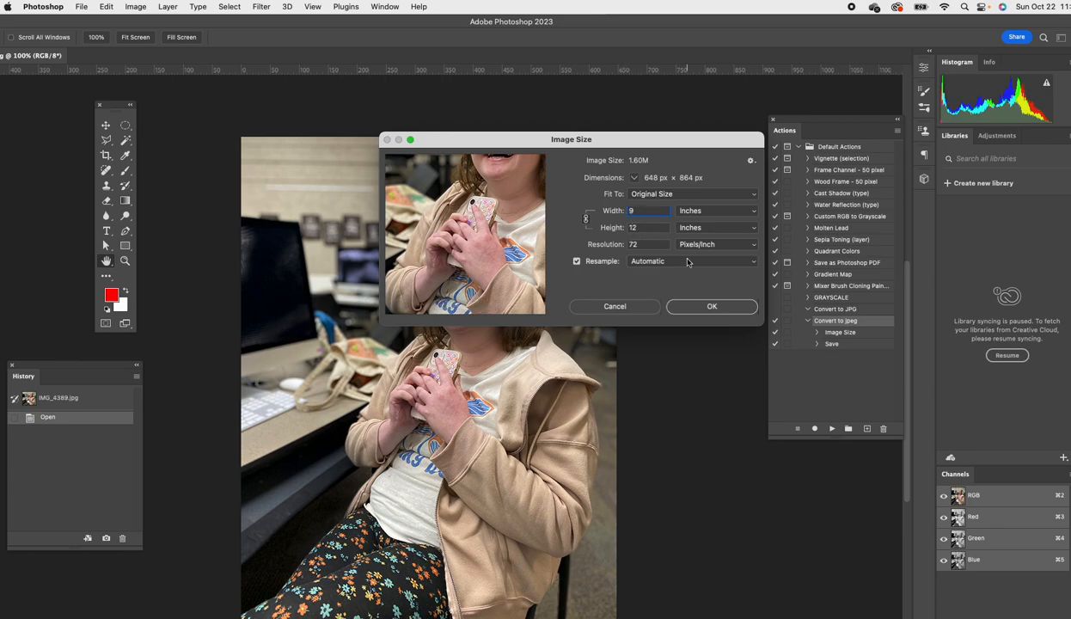
left_click(638, 312)
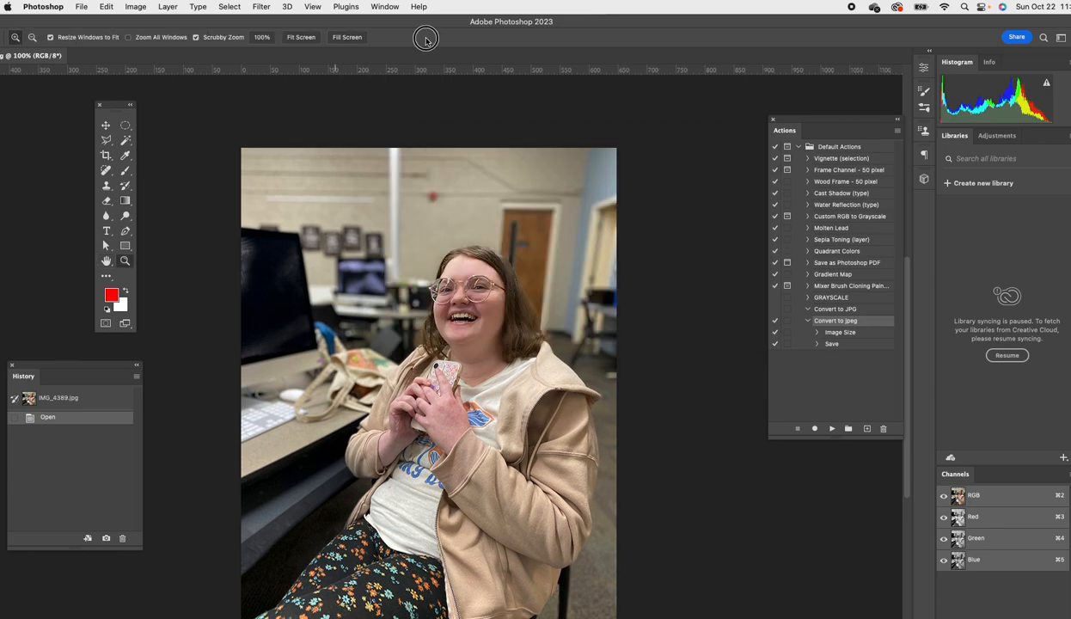
Move the Photoshop window aside to view the Final 2 actions folder in Finder, and bring the window back
left_click_drag(425, 39, 462, 271)
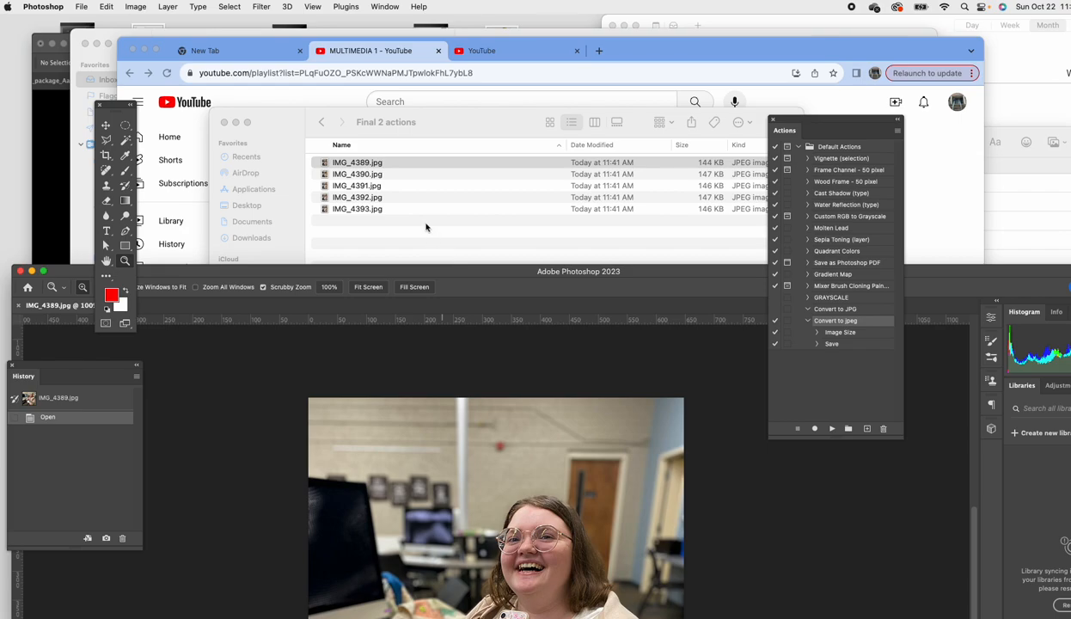
left_click(393, 221)
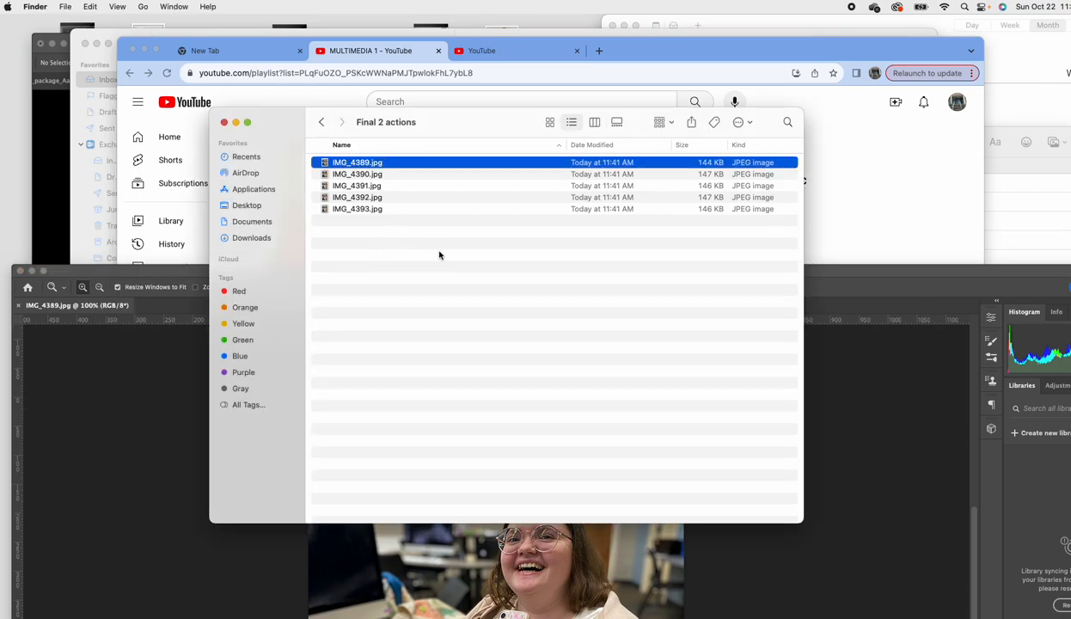
left_click_drag(866, 275, 849, 12)
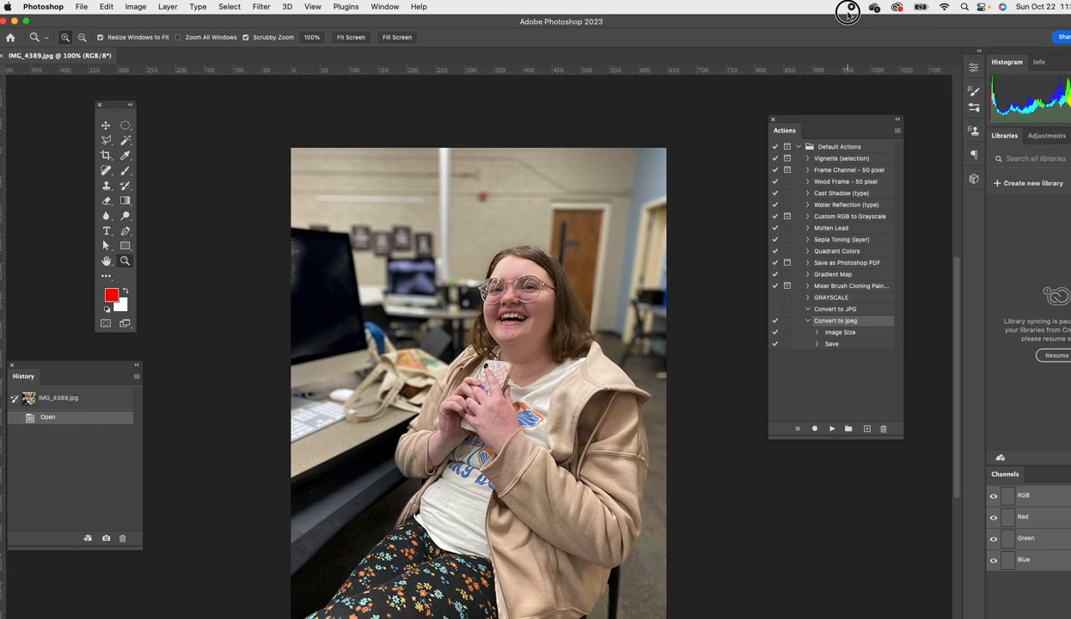